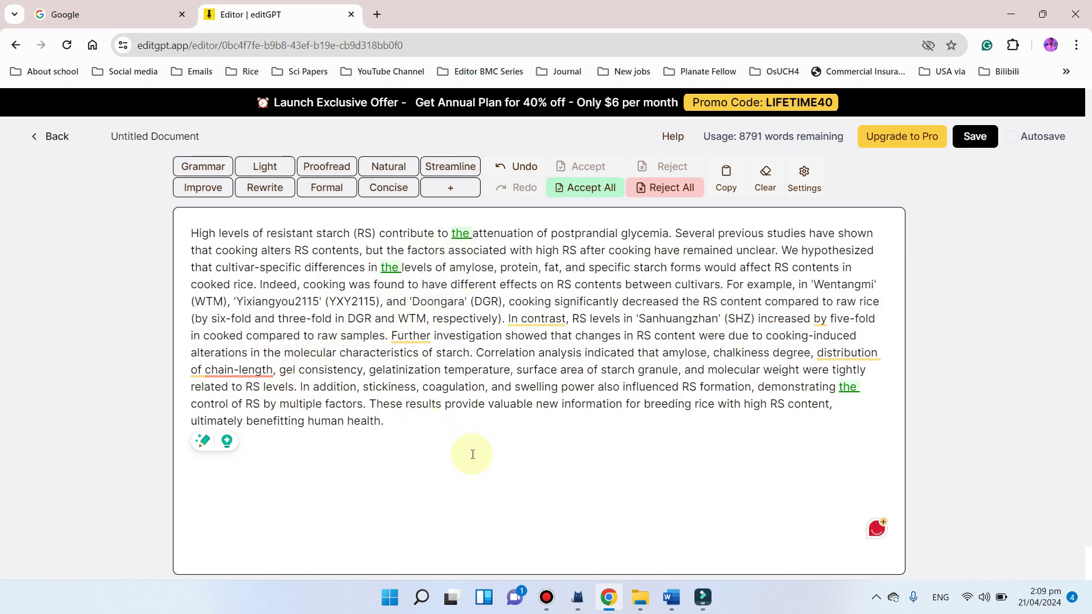
Accept all grammar fixes in the rice-starch abstract, then run Improve on the whole text.
{"action": "left_click_drag", "start_coordinate": [392, 424], "coordinate": [186, 238]}
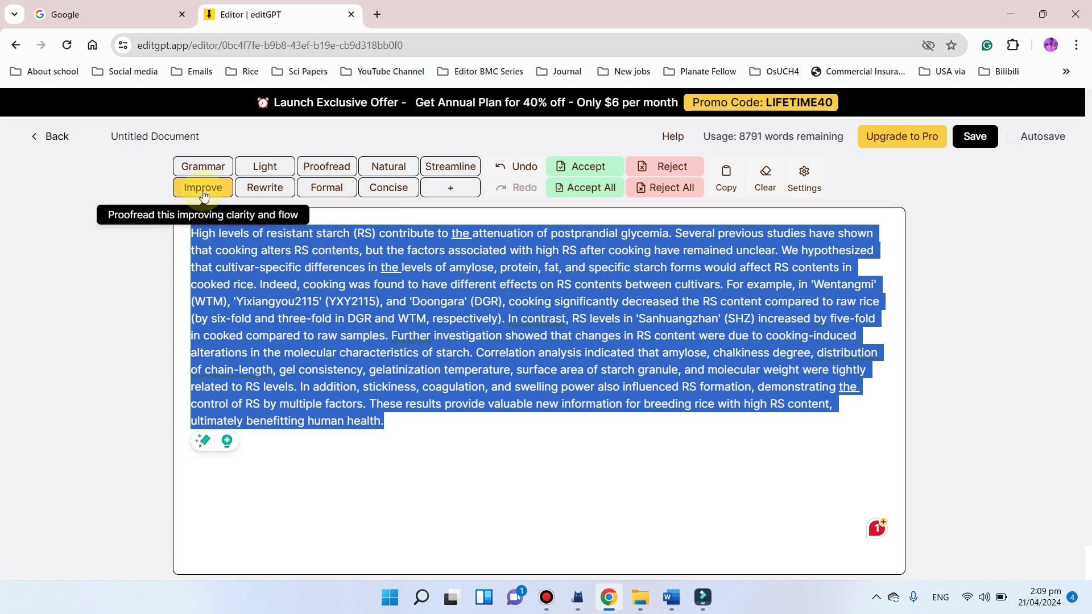
{"action": "left_click", "coordinate": [468, 442]}
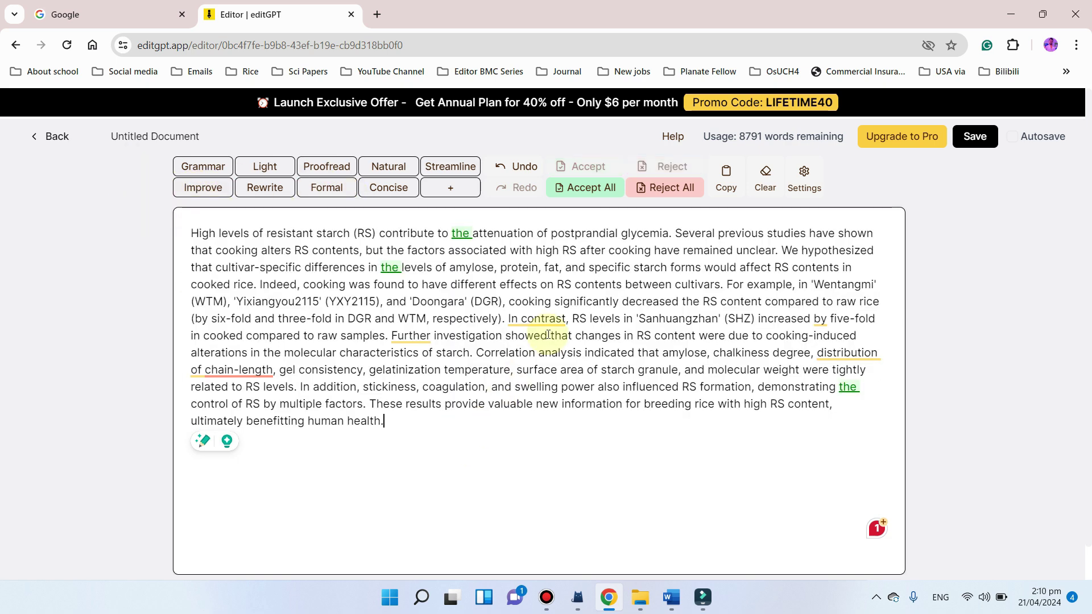
{"action": "left_click", "coordinate": [594, 192]}
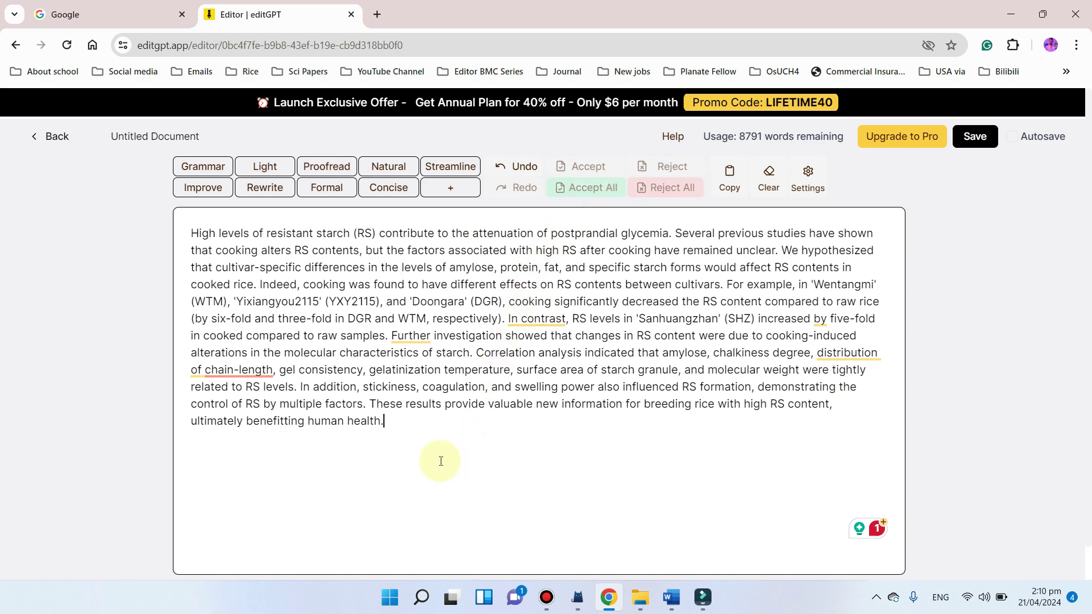
{"action": "mouse_move", "coordinate": [386, 423]}
{"action": "left_mouse_down"}
{"action": "mouse_move", "coordinate": [239, 315]}
{"action": "mouse_move", "coordinate": [191, 236]}
{"action": "left_mouse_up"}
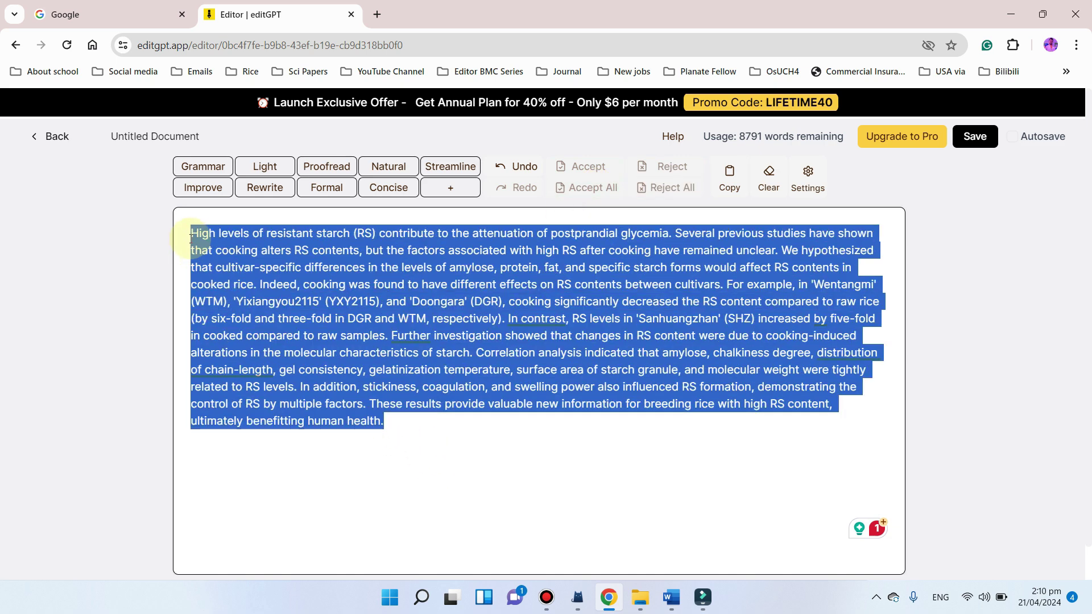
{"action": "left_click", "coordinate": [215, 188]}
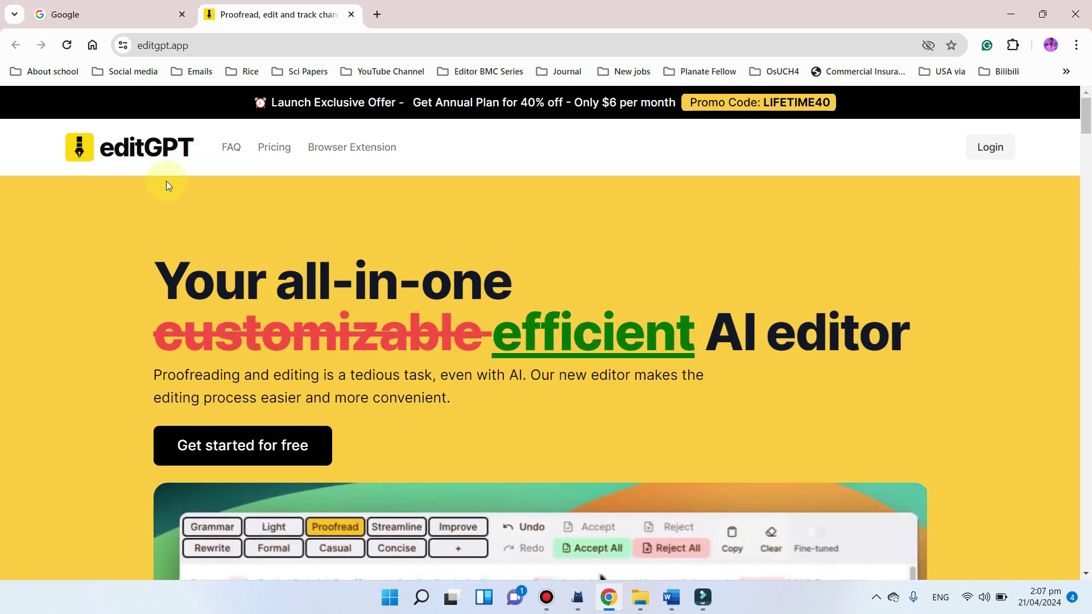
{"action": "scroll", "coordinate": [236, 228], "scroll_direction": "down", "scroll_amount": 3}
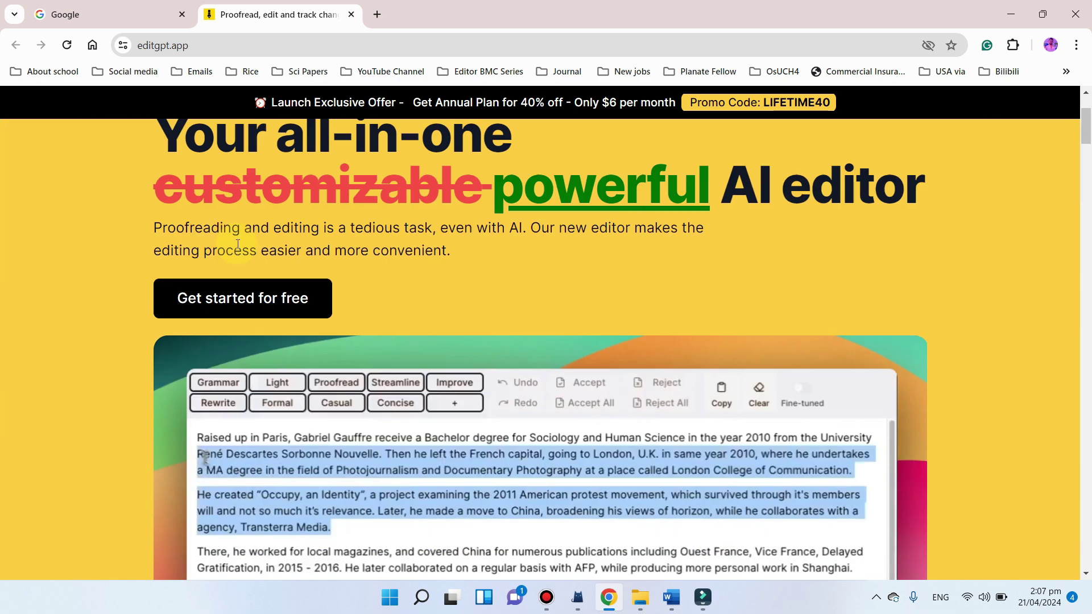
{"action": "scroll", "coordinate": [237, 244], "scroll_direction": "down", "scroll_amount": 1}
{"action": "scroll", "coordinate": [341, 253], "scroll_direction": "up", "scroll_amount": 1}
{"action": "scroll", "coordinate": [512, 273], "scroll_direction": "up", "scroll_amount": 1}
{"action": "scroll", "coordinate": [603, 288], "scroll_direction": "down", "scroll_amount": 5}
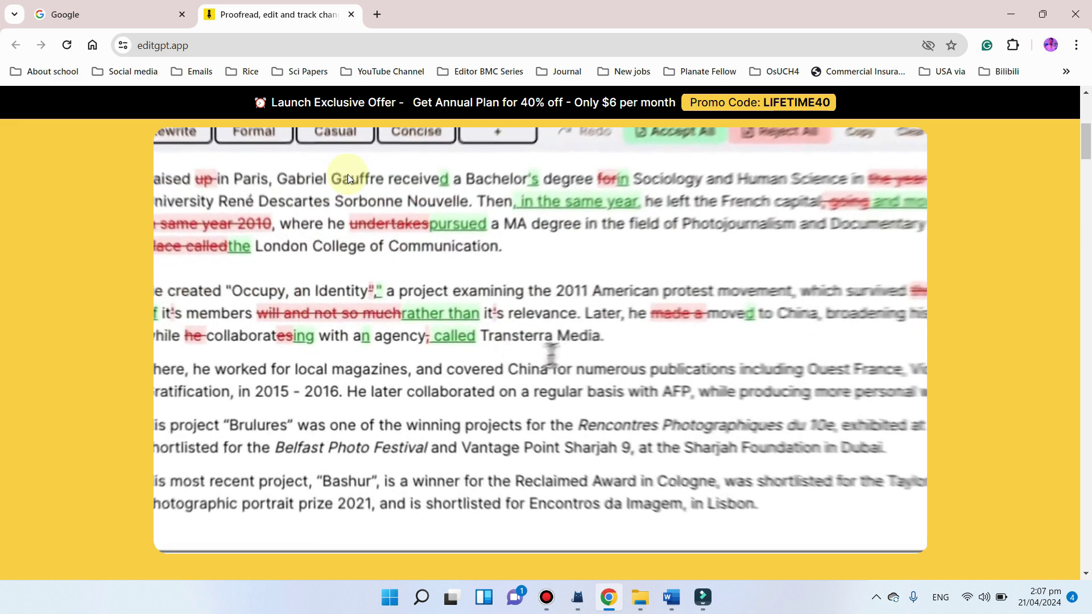
{"action": "scroll", "coordinate": [383, 244], "scroll_direction": "down", "scroll_amount": 8}
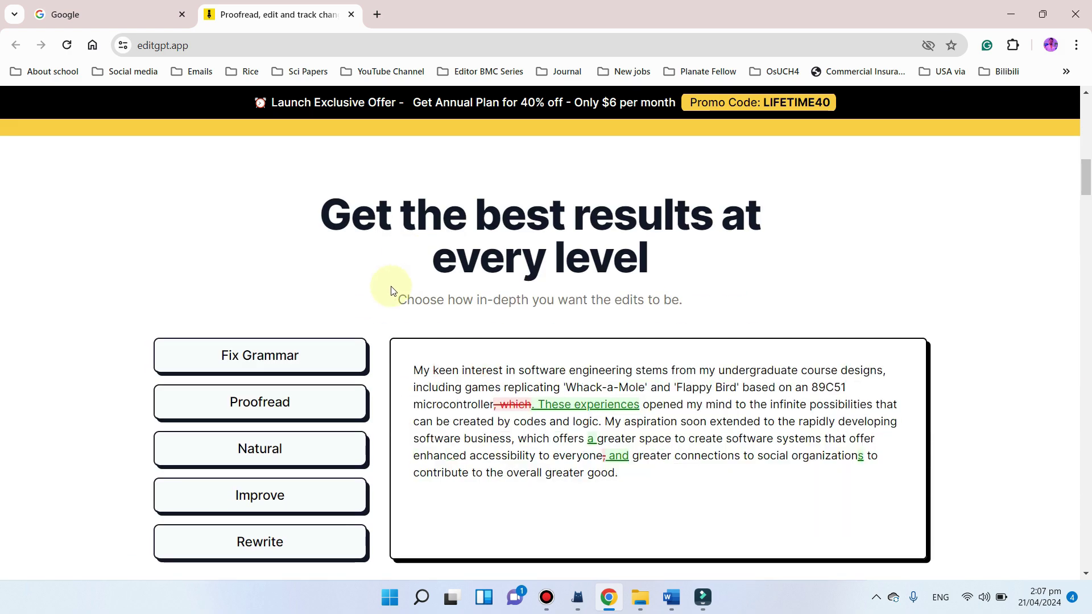
{"action": "scroll", "coordinate": [375, 273], "scroll_direction": "down", "scroll_amount": 3}
{"action": "scroll", "coordinate": [302, 302], "scroll_direction": "up", "scroll_amount": 3}
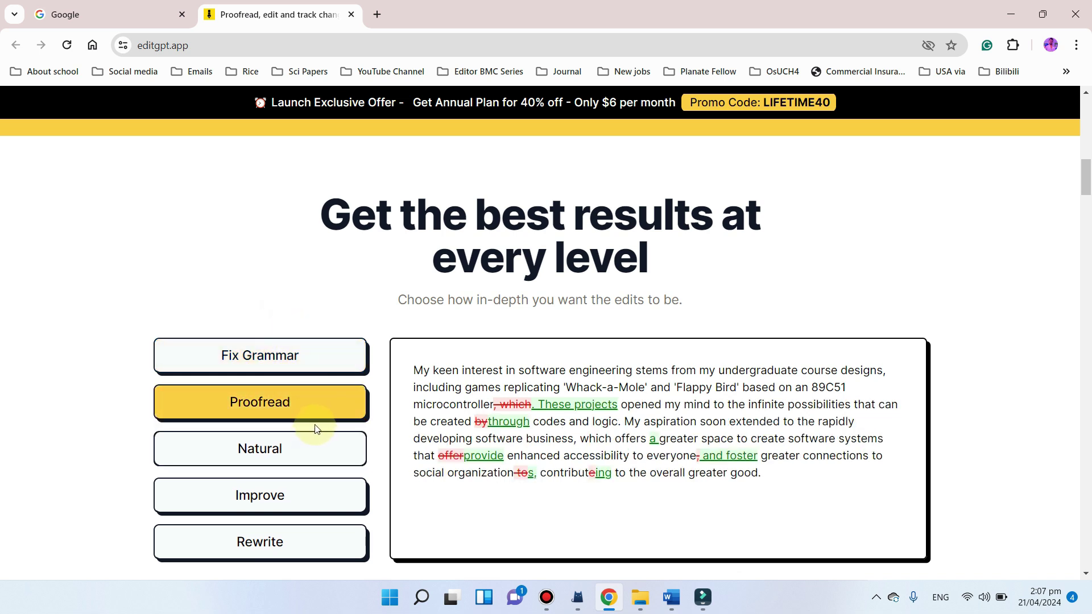
{"action": "scroll", "coordinate": [322, 364], "scroll_direction": "down", "scroll_amount": 3}
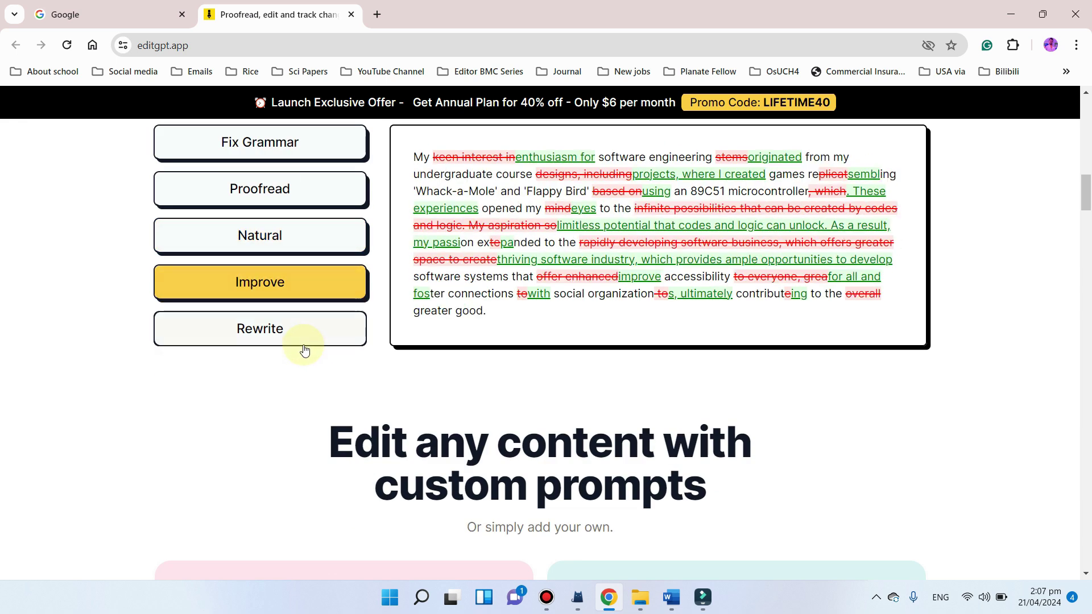
{"action": "scroll", "coordinate": [307, 347], "scroll_direction": "down", "scroll_amount": 3}
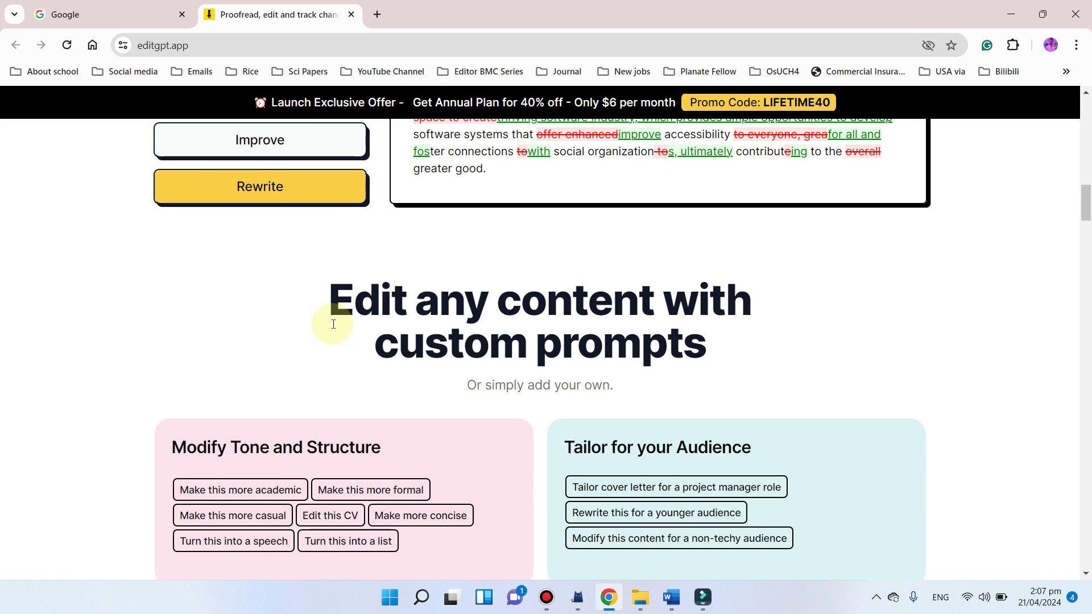
{"action": "scroll", "coordinate": [333, 321], "scroll_direction": "down", "scroll_amount": 4}
{"action": "scroll", "coordinate": [280, 269], "scroll_direction": "up", "scroll_amount": 3}
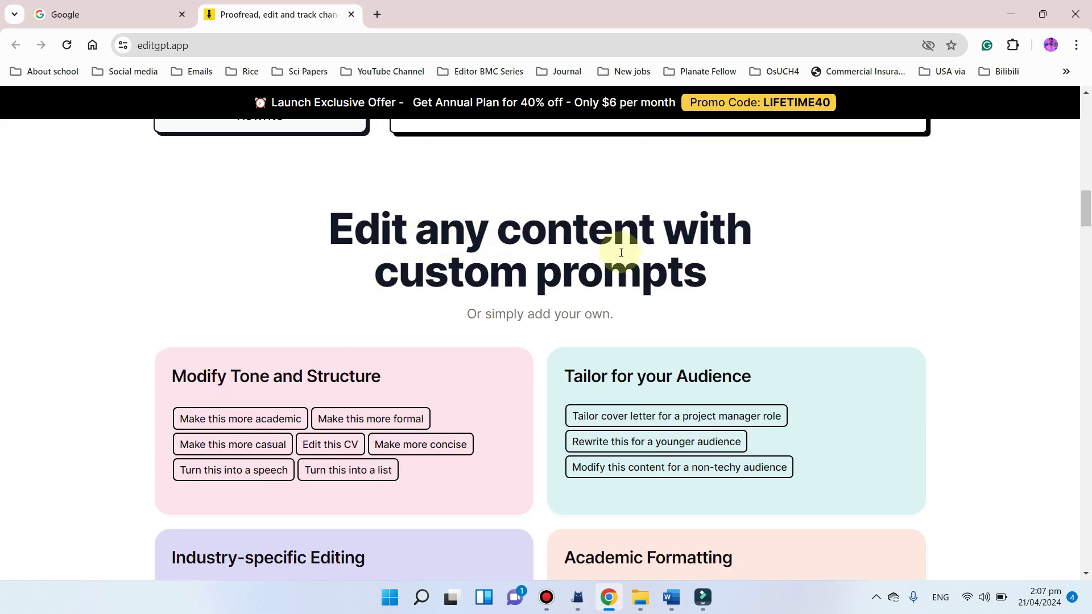
{"action": "scroll", "coordinate": [629, 257], "scroll_direction": "down", "scroll_amount": 3}
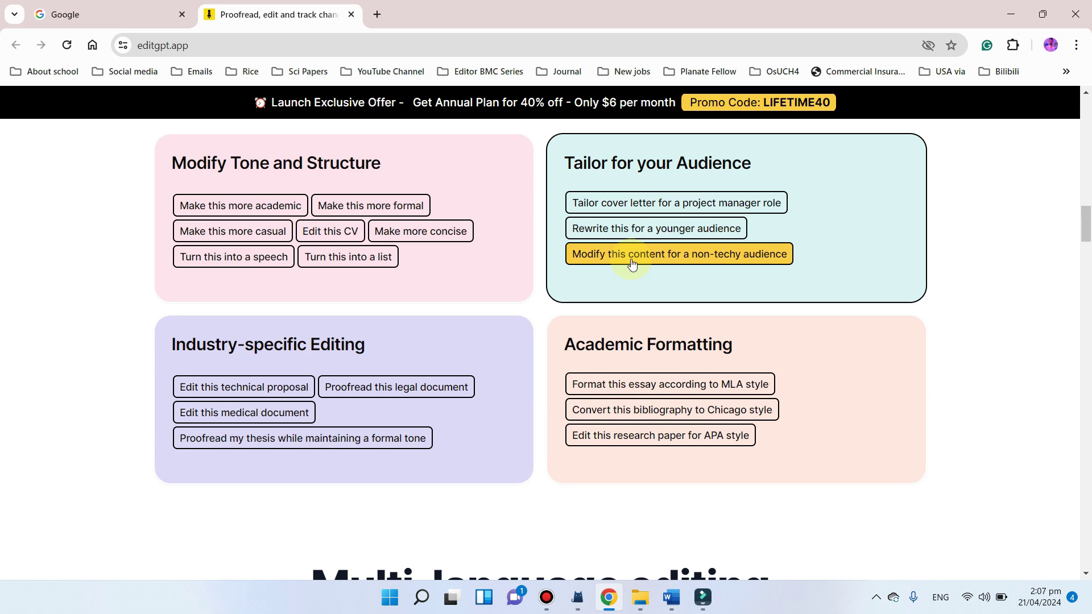
{"action": "scroll", "coordinate": [450, 276], "scroll_direction": "down", "scroll_amount": 3}
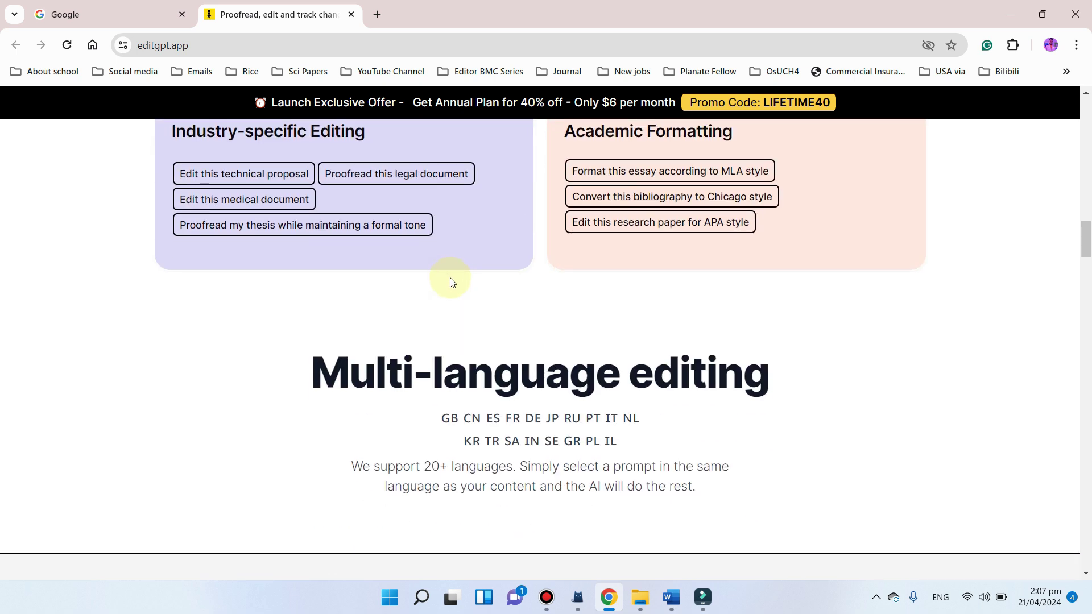
{"action": "scroll", "coordinate": [452, 284], "scroll_direction": "down", "scroll_amount": 1}
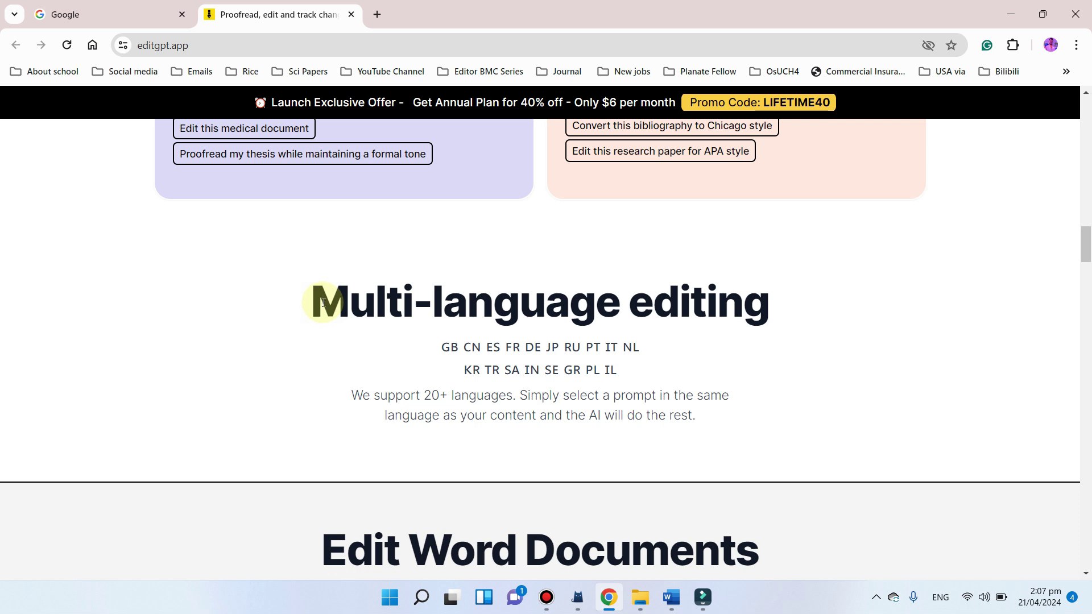
{"action": "scroll", "coordinate": [323, 303], "scroll_direction": "down", "scroll_amount": 6}
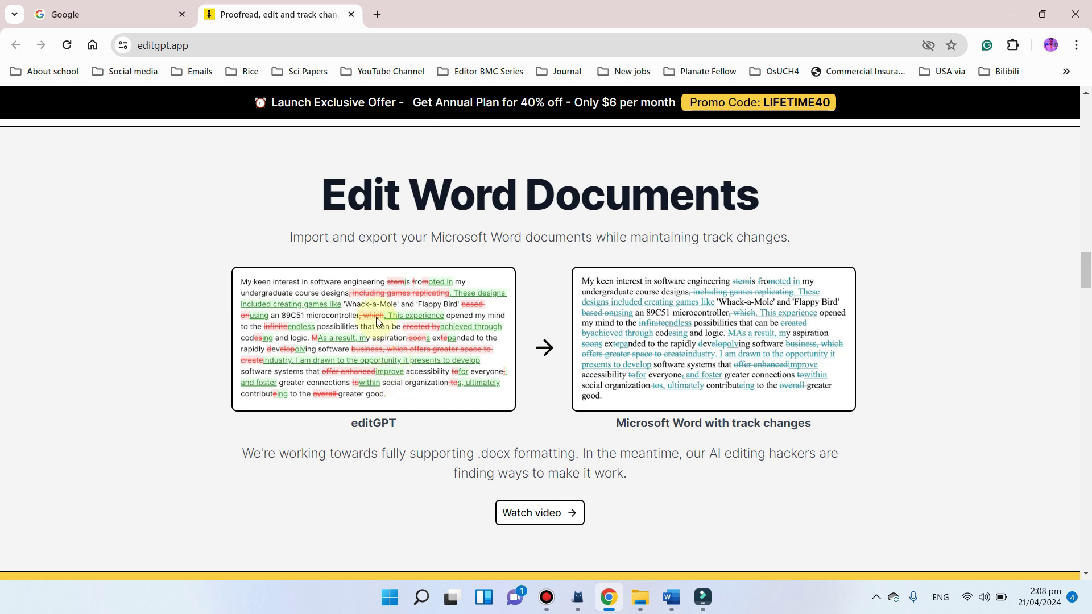
{"action": "scroll", "coordinate": [375, 312], "scroll_direction": "down", "scroll_amount": 4}
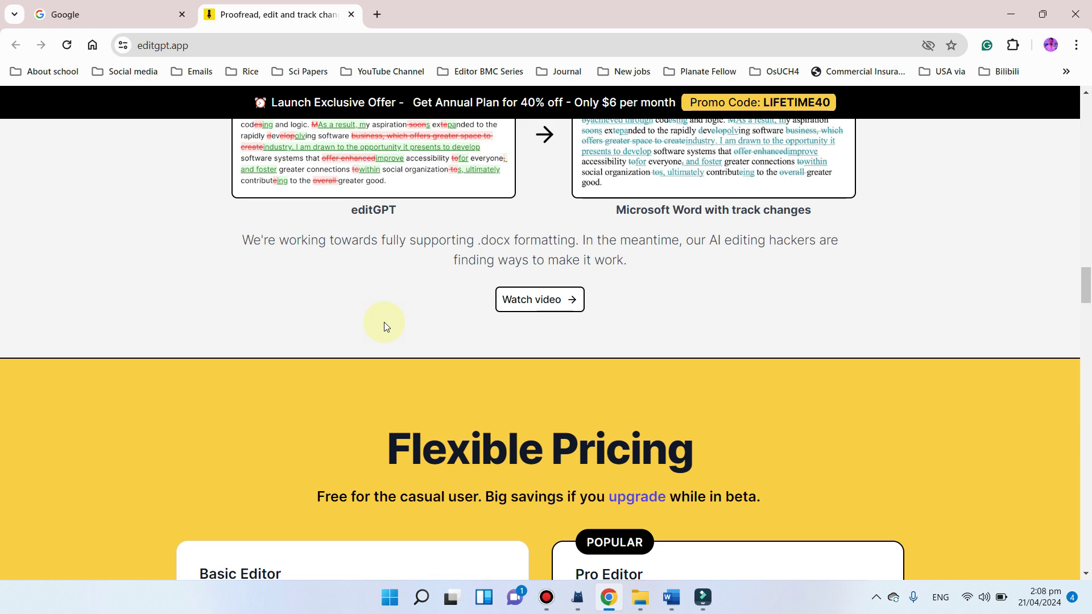
{"action": "scroll", "coordinate": [384, 322], "scroll_direction": "down", "scroll_amount": 4}
{"action": "scroll", "coordinate": [384, 322], "scroll_direction": "down", "scroll_amount": 2}
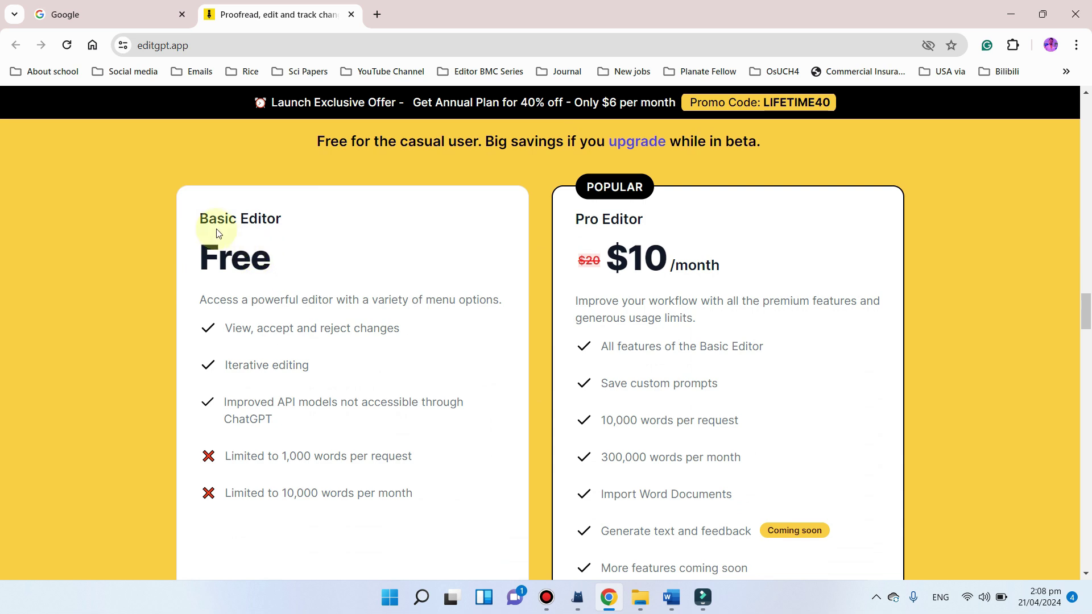
{"action": "scroll", "coordinate": [245, 245], "scroll_direction": "down", "scroll_amount": 4}
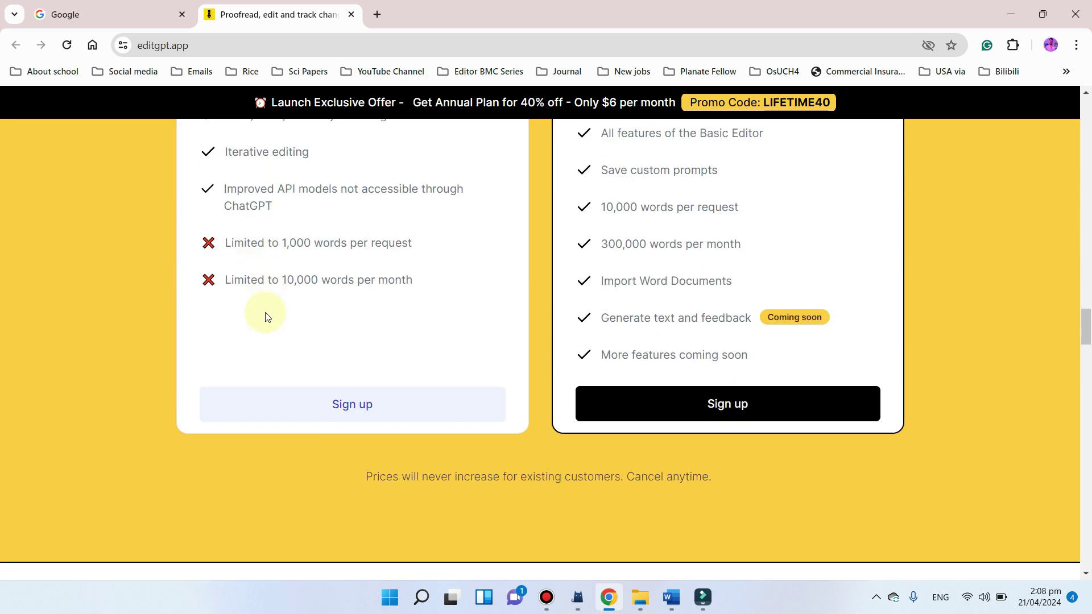
Sign up for editGPT's free Basic plan using a Google account.
{"action": "left_click", "coordinate": [375, 407]}
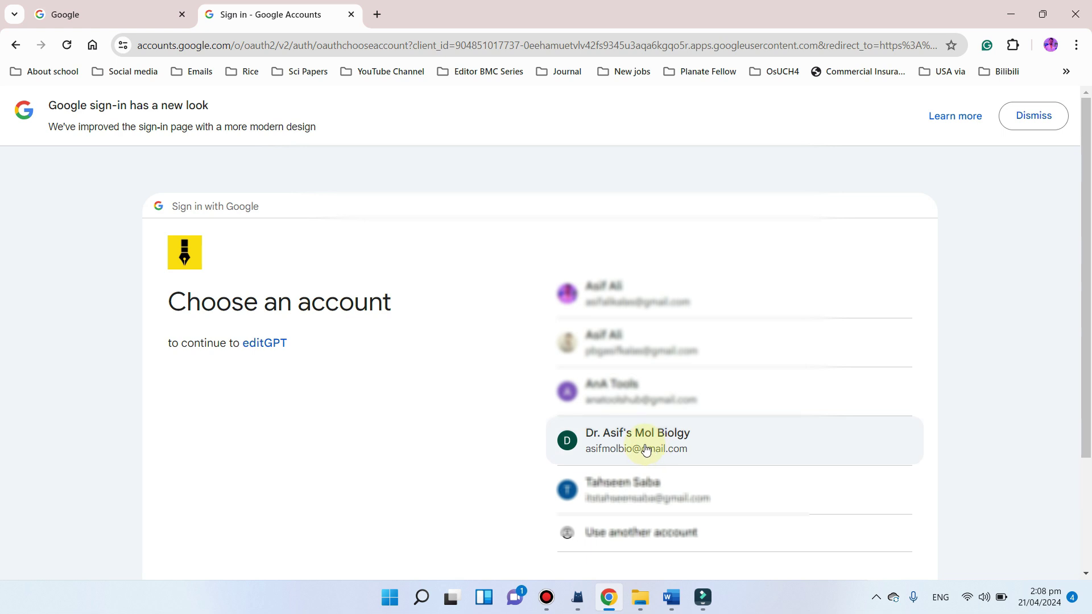
{"action": "left_click", "coordinate": [646, 449]}
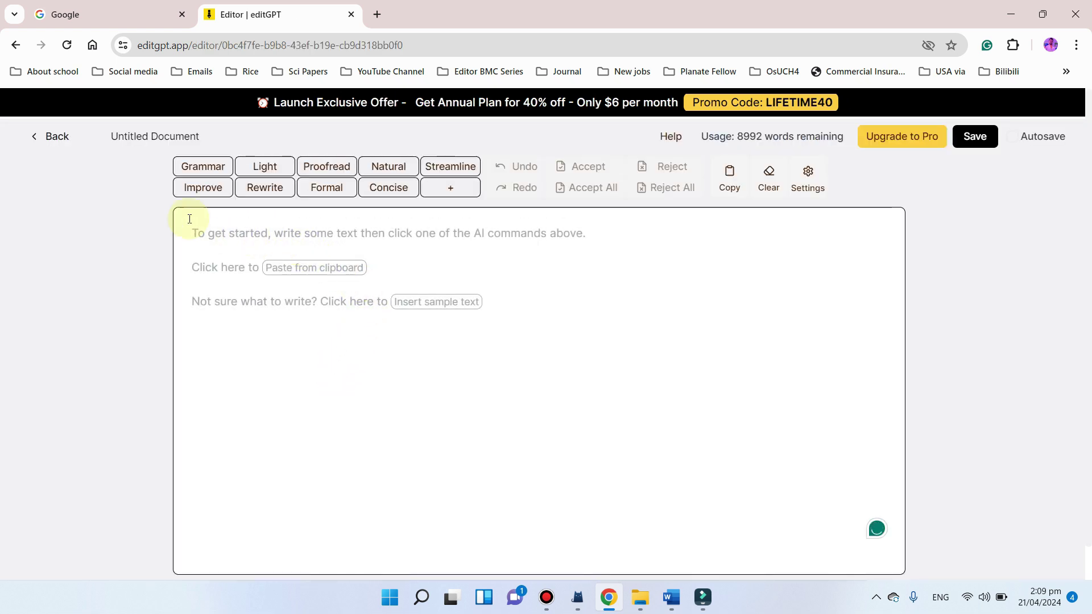
{"action": "left_click", "coordinate": [216, 241]}
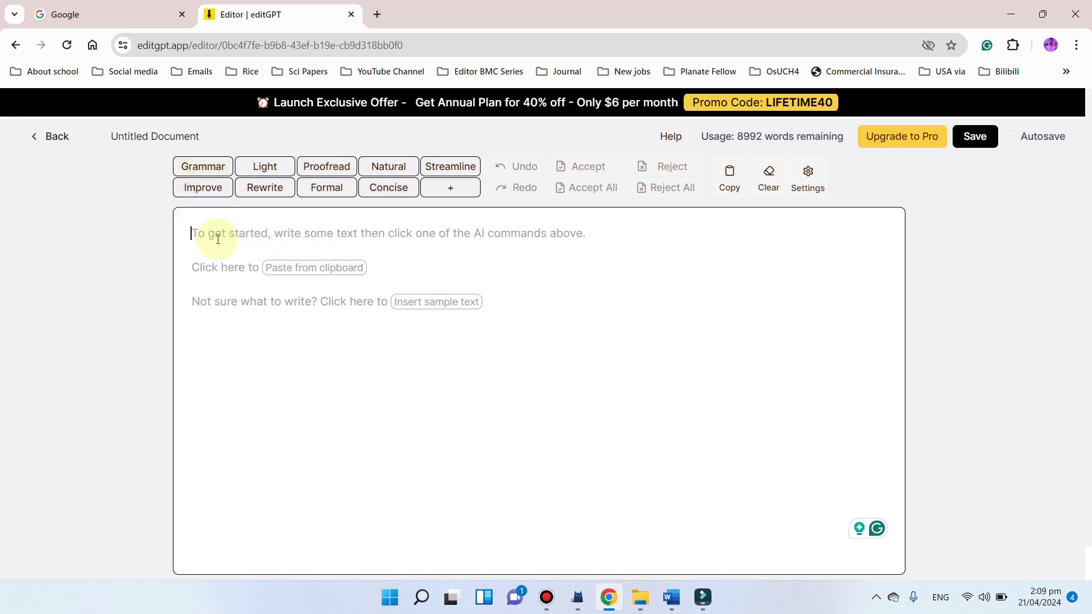
Copy the selected abstract from the Word manuscript and minimize Word.
{"action": "left_click", "coordinate": [672, 605]}
{"action": "scroll", "coordinate": [519, 262], "scroll_direction": "down", "scroll_amount": 5}
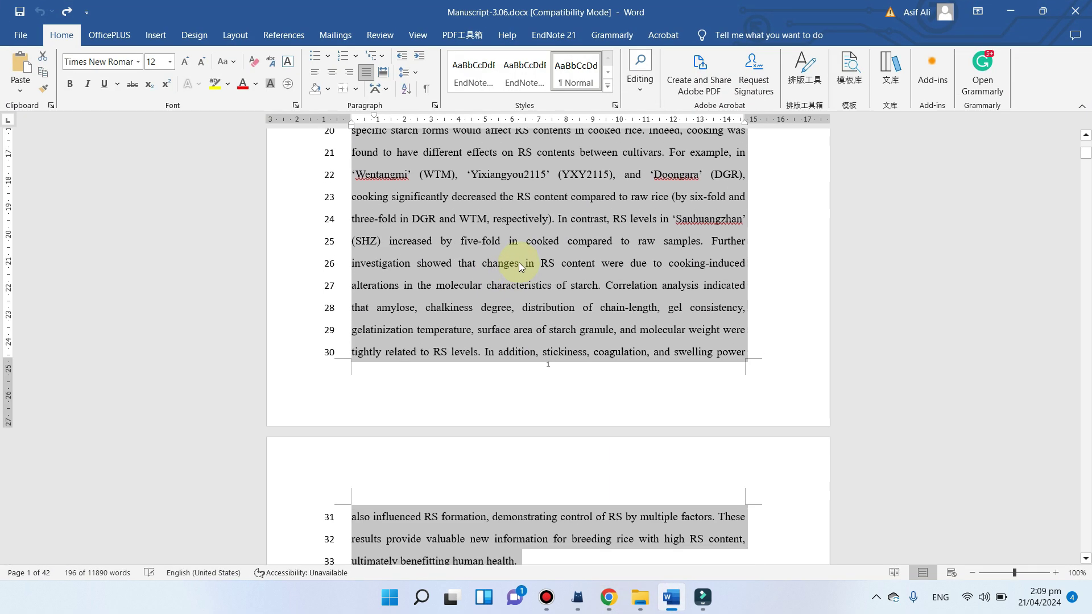
{"action": "right_click", "coordinate": [519, 261]}
{"action": "left_click", "coordinate": [543, 310]}
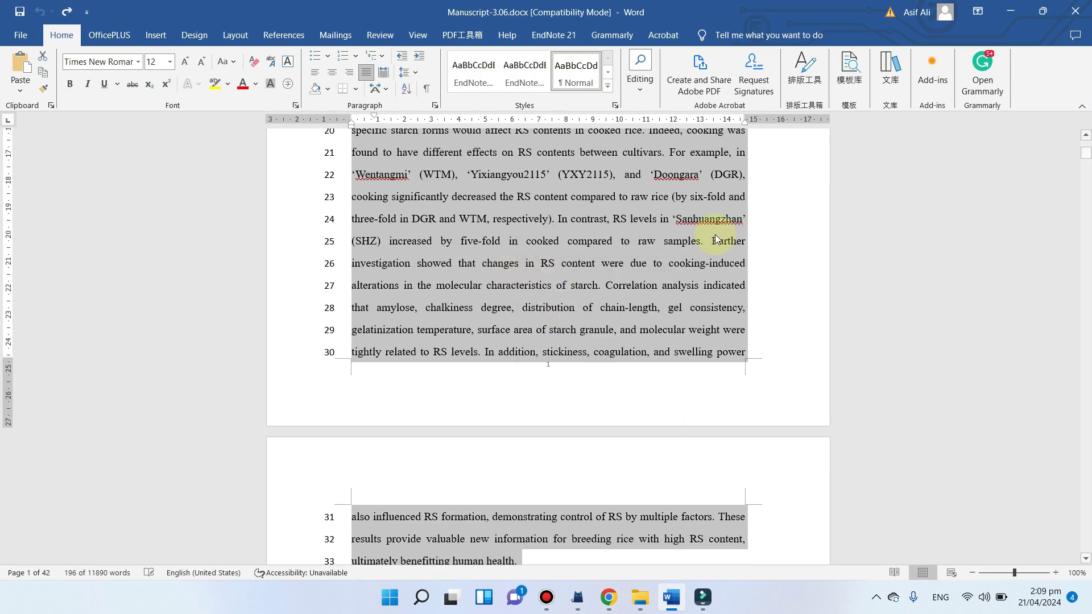
{"action": "left_click", "coordinate": [1010, 11]}
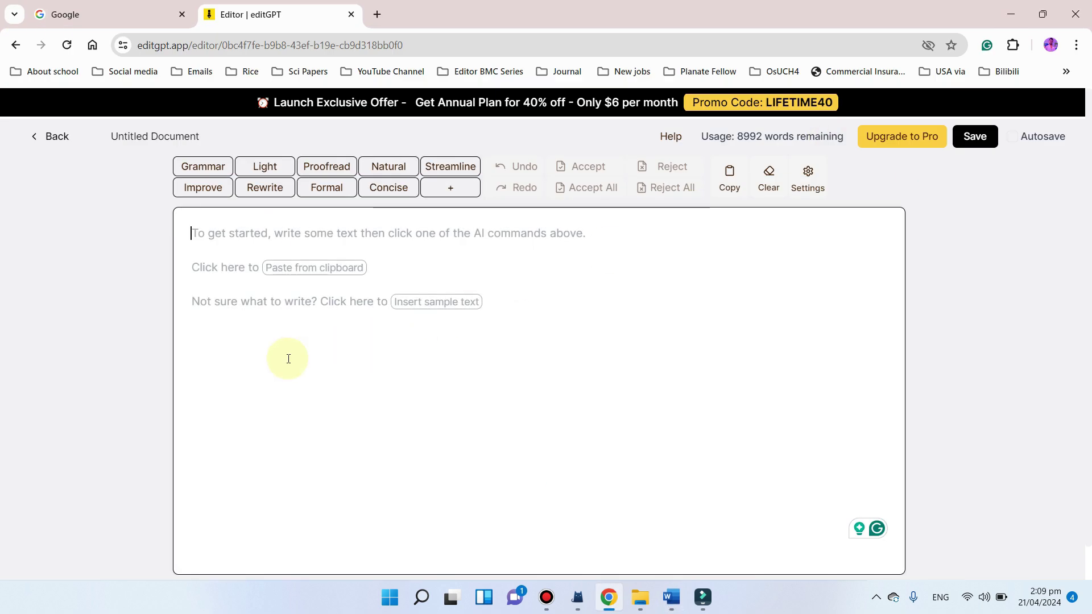
Paste the copied rice-starch abstract into the empty Untitled Document.
{"action": "left_click", "coordinate": [223, 262]}
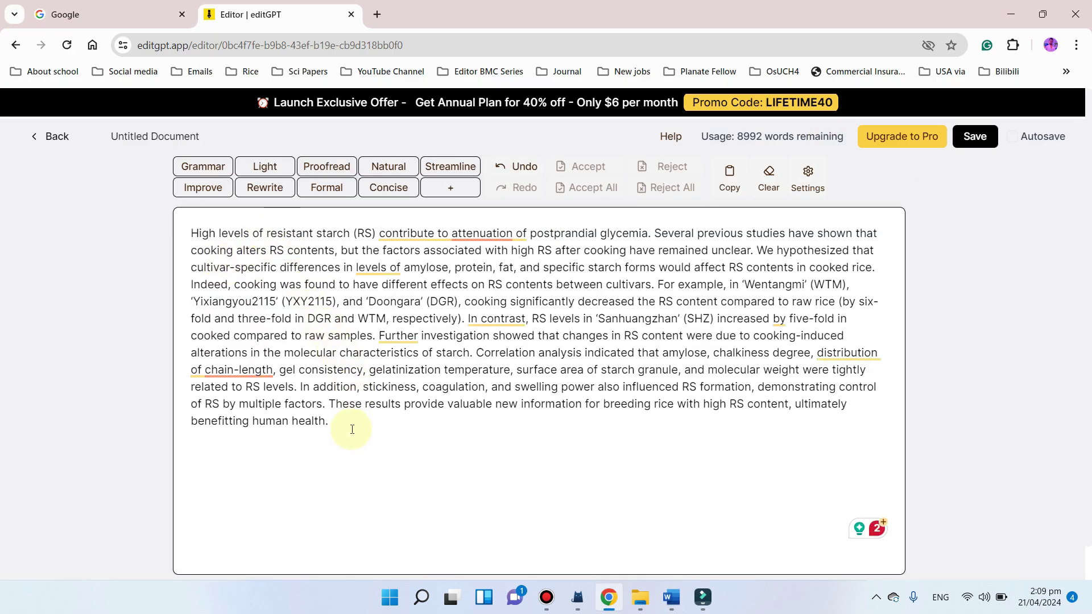
{"action": "left_click_drag", "start_coordinate": [331, 419], "coordinate": [189, 230]}
{"action": "left_click", "coordinate": [332, 422]}
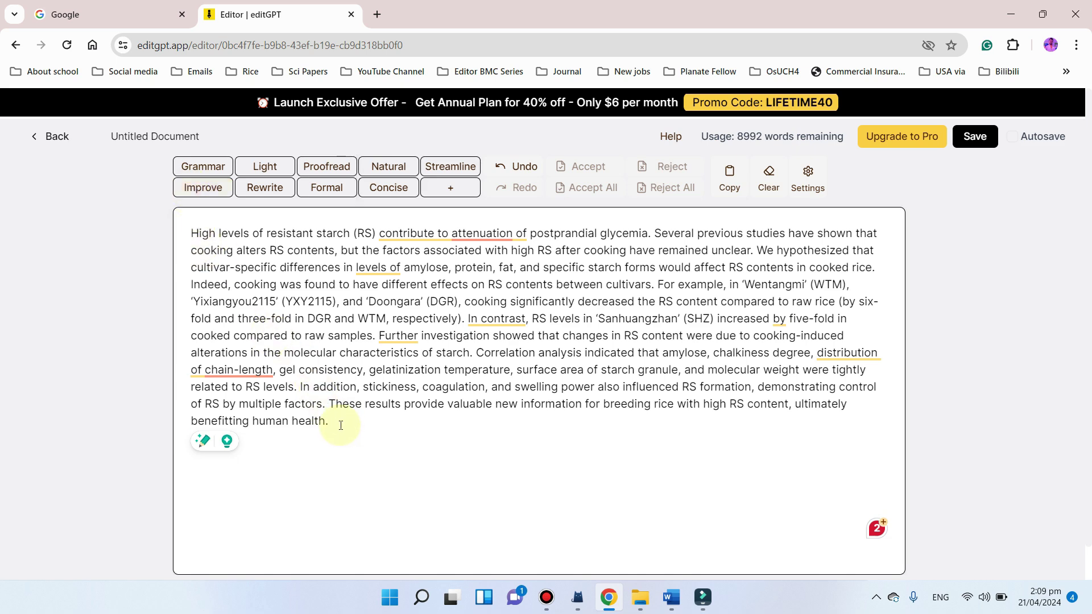
Accept all Grammar suggestions, such as the added 'the' before 'attenuation' and 'levels'.
{"action": "mouse_move", "coordinate": [339, 424]}
{"action": "left_mouse_down"}
{"action": "mouse_move", "coordinate": [197, 285]}
{"action": "mouse_move", "coordinate": [181, 239]}
{"action": "left_mouse_up"}
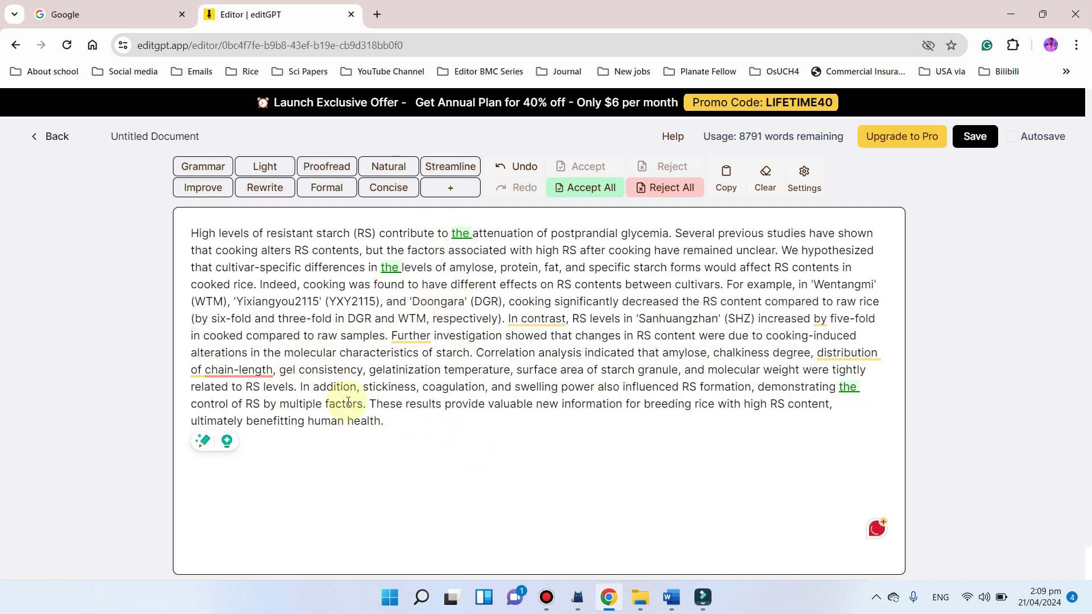
{"action": "left_click_drag", "start_coordinate": [417, 421], "coordinate": [192, 231]}
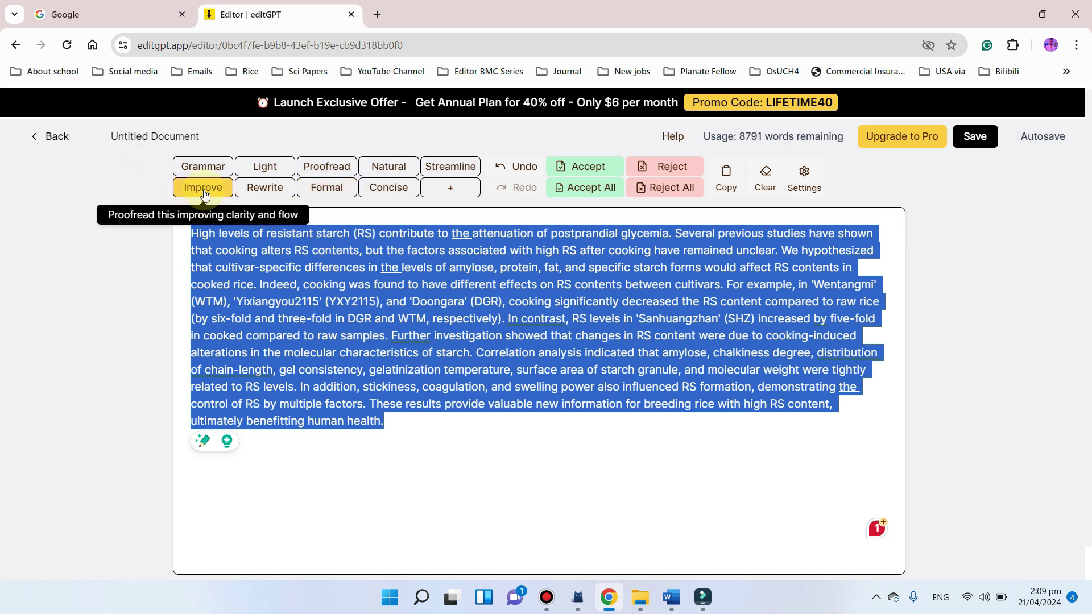
{"action": "left_click", "coordinate": [468, 444]}
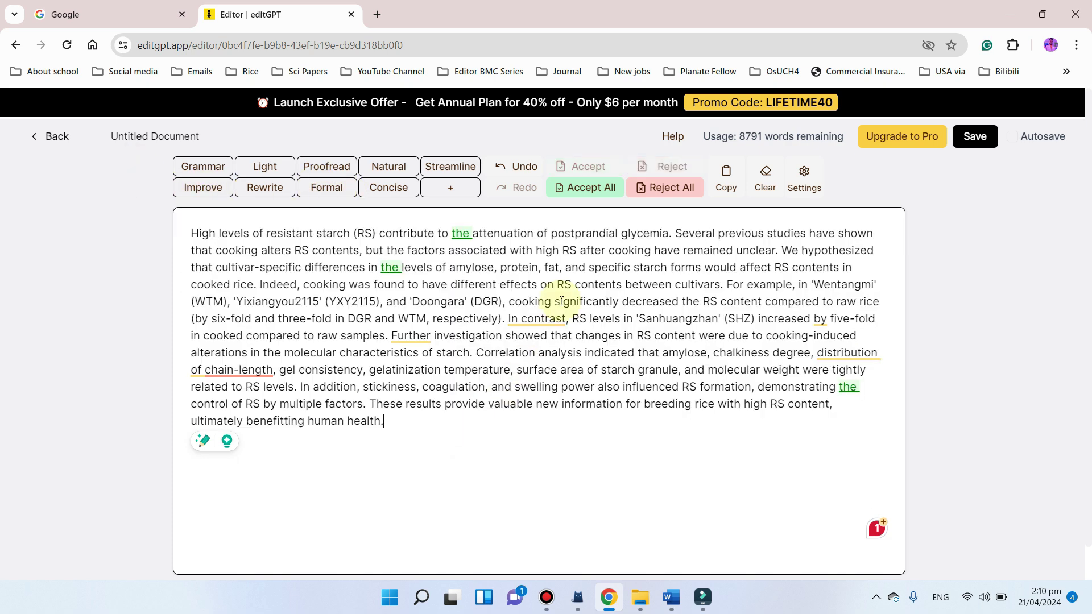
{"action": "left_click", "coordinate": [594, 192]}
Run Improve on the whole abstract and accept all its rewrite edits.
{"action": "left_click_drag", "start_coordinate": [441, 461], "coordinate": [190, 235]}
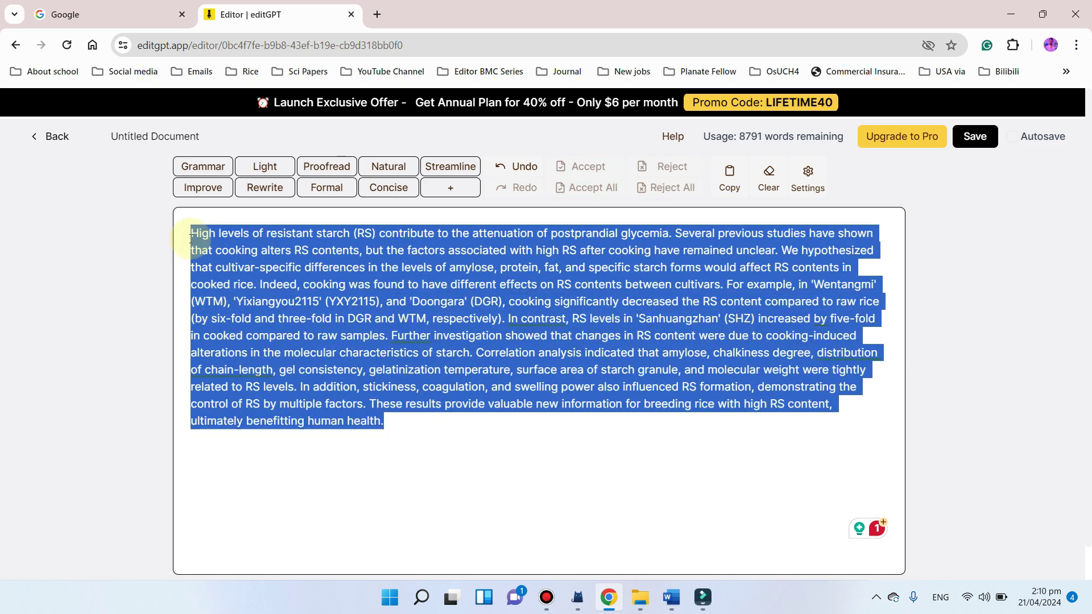
{"action": "left_click", "coordinate": [216, 191]}
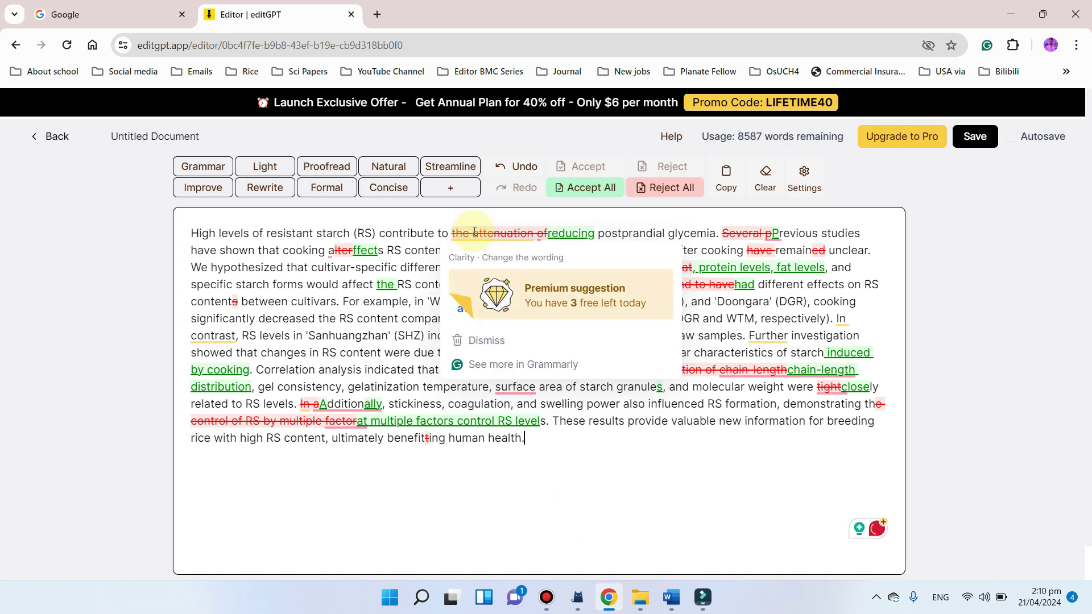
{"action": "mouse_move", "coordinate": [586, 232]}
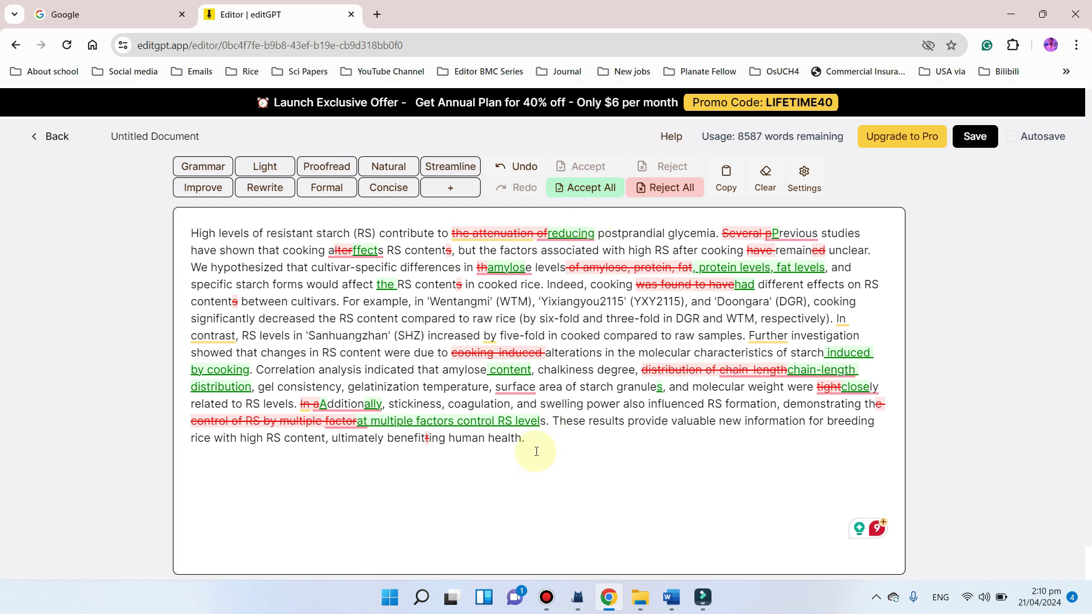
{"action": "left_click", "coordinate": [606, 192]}
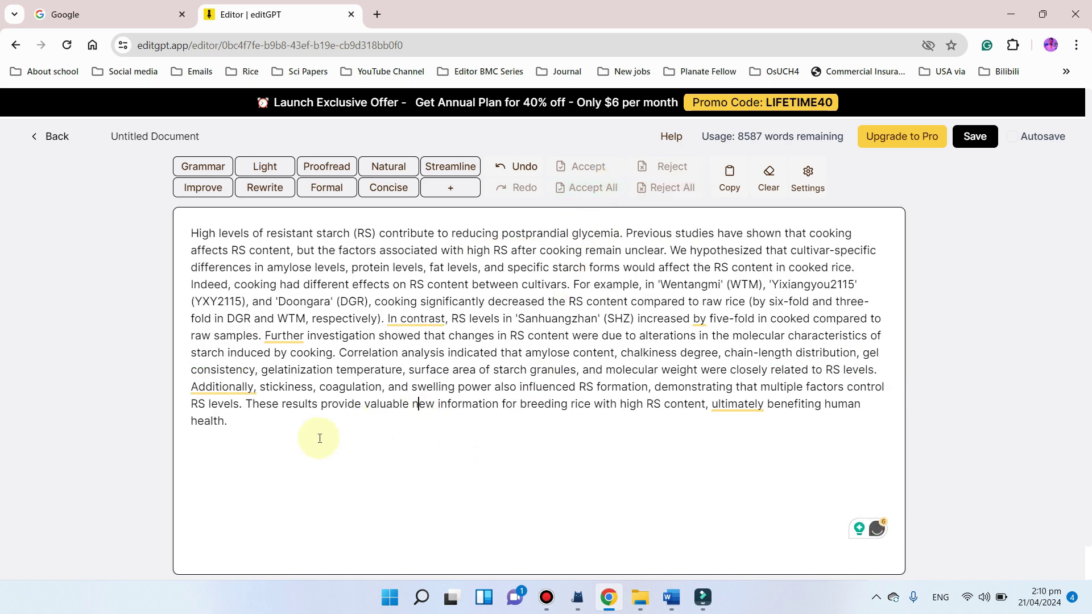
{"action": "mouse_move", "coordinate": [238, 421]}
{"action": "left_mouse_down"}
{"action": "mouse_move", "coordinate": [195, 288]}
{"action": "mouse_move", "coordinate": [192, 230]}
{"action": "left_mouse_up"}
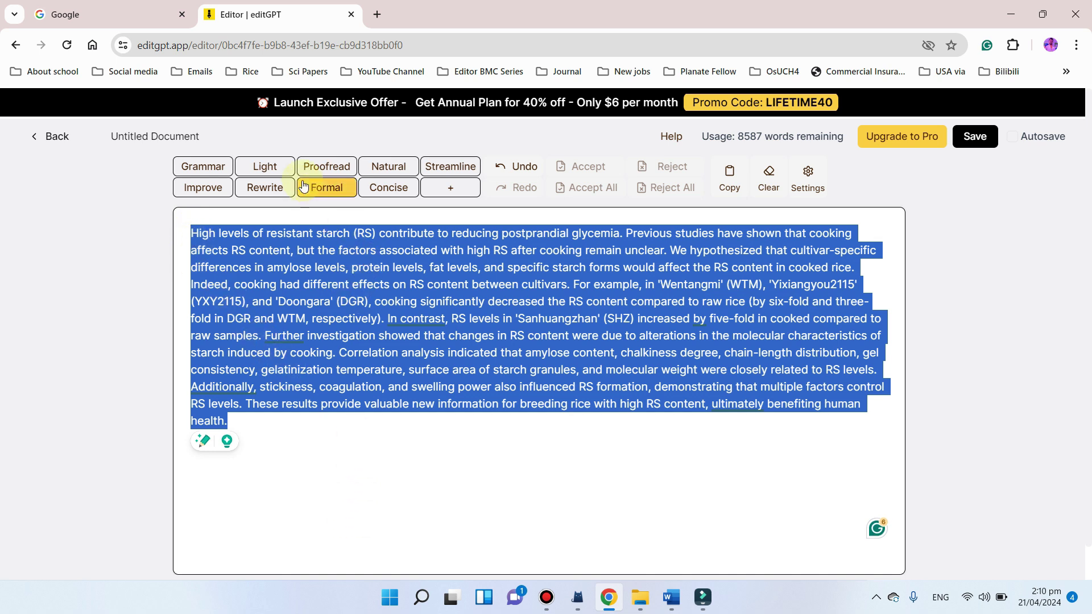
Apply the Formal prompt to propose tracked professional-tone edits to the abstract.
{"action": "left_click", "coordinate": [270, 190]}
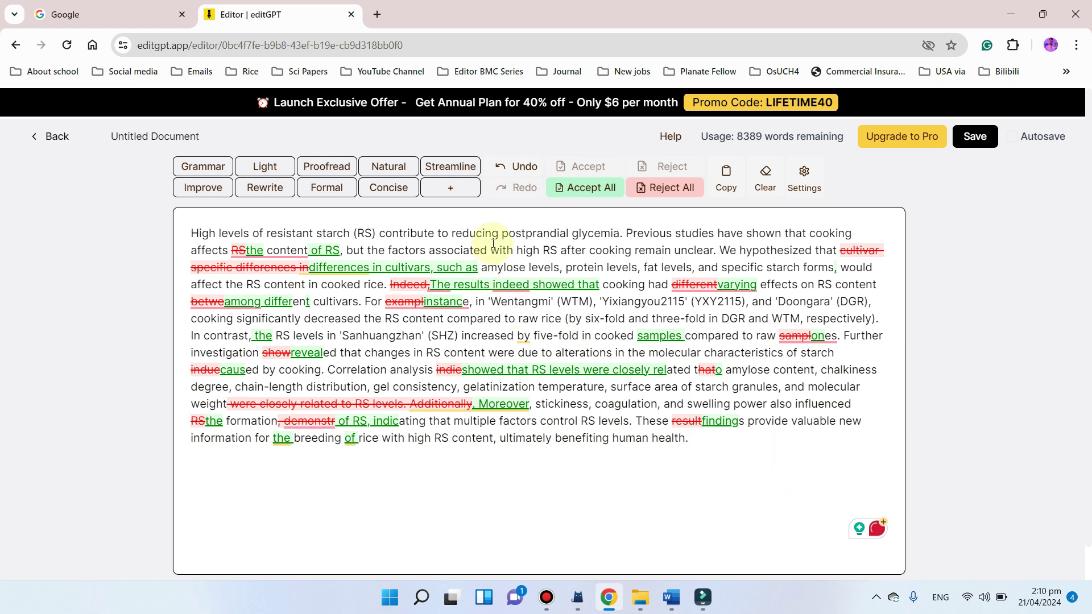
{"action": "left_click", "coordinate": [458, 195]}
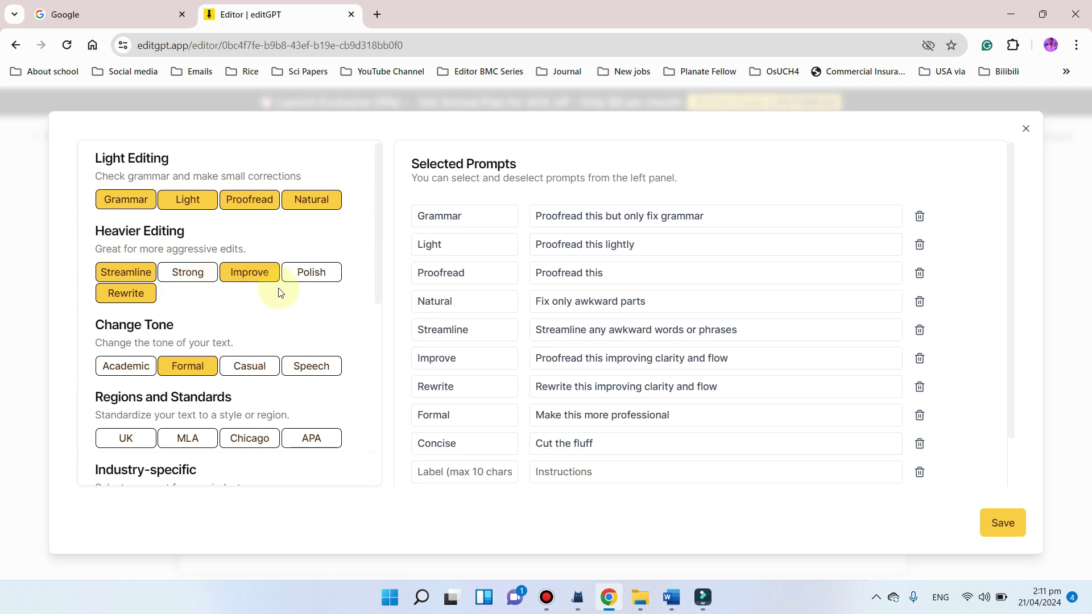
Toggle an other-language prompt and add an empty custom prompt row below Concise.
{"action": "scroll", "coordinate": [291, 298], "scroll_direction": "down", "scroll_amount": 1}
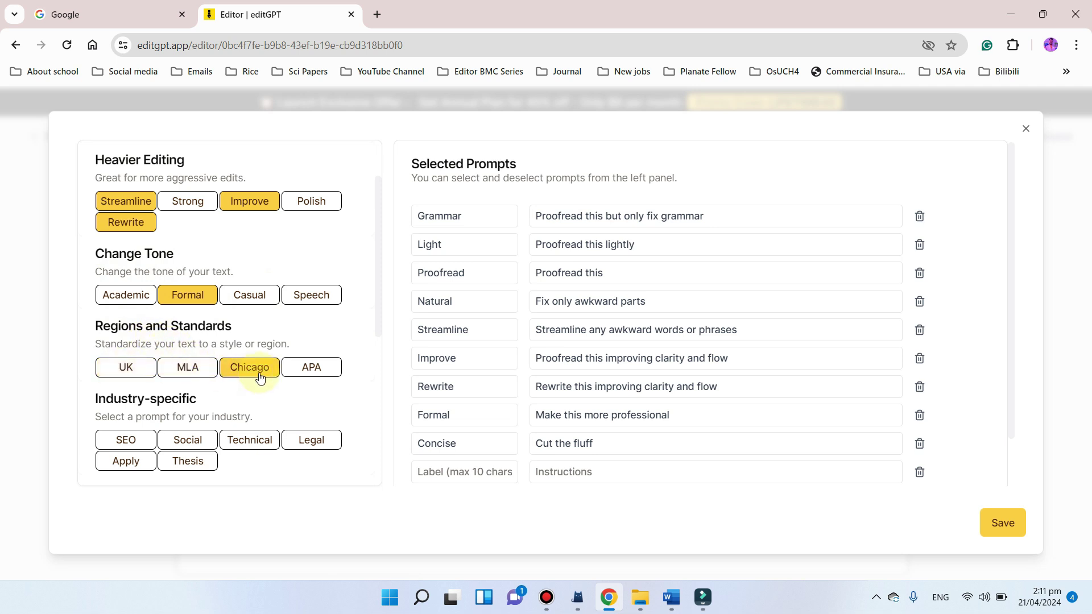
{"action": "scroll", "coordinate": [262, 378], "scroll_direction": "down", "scroll_amount": 1}
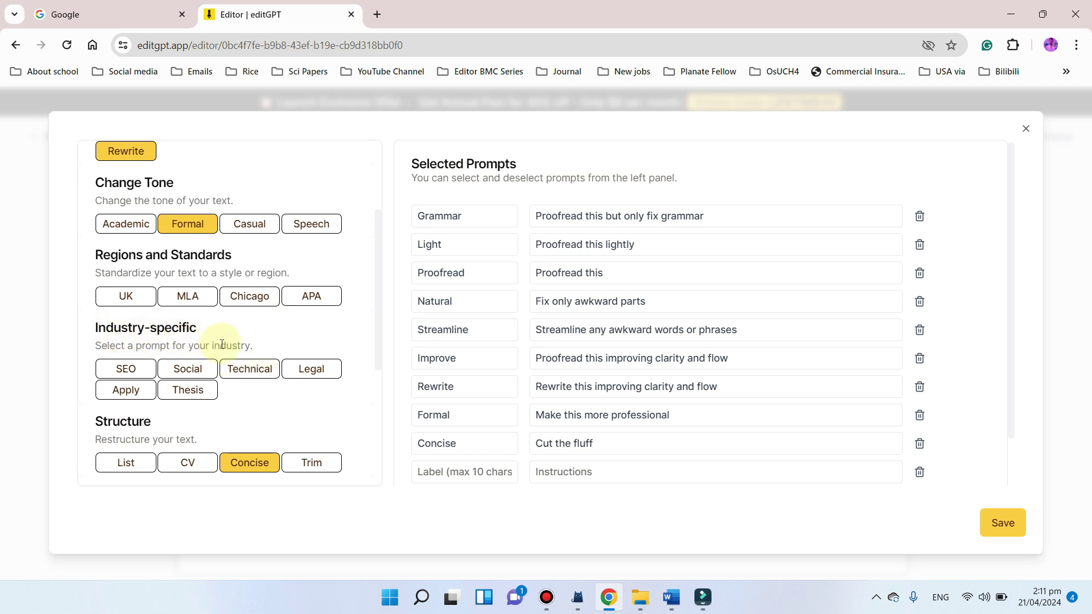
{"action": "scroll", "coordinate": [171, 348], "scroll_direction": "down", "scroll_amount": 2}
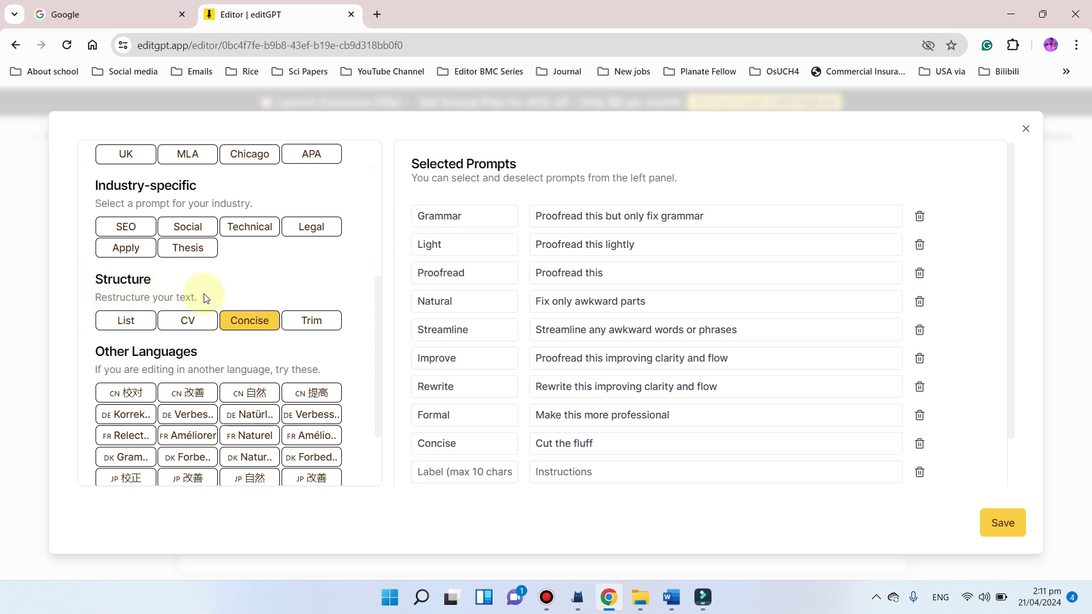
{"action": "scroll", "coordinate": [206, 299], "scroll_direction": "down", "scroll_amount": 2}
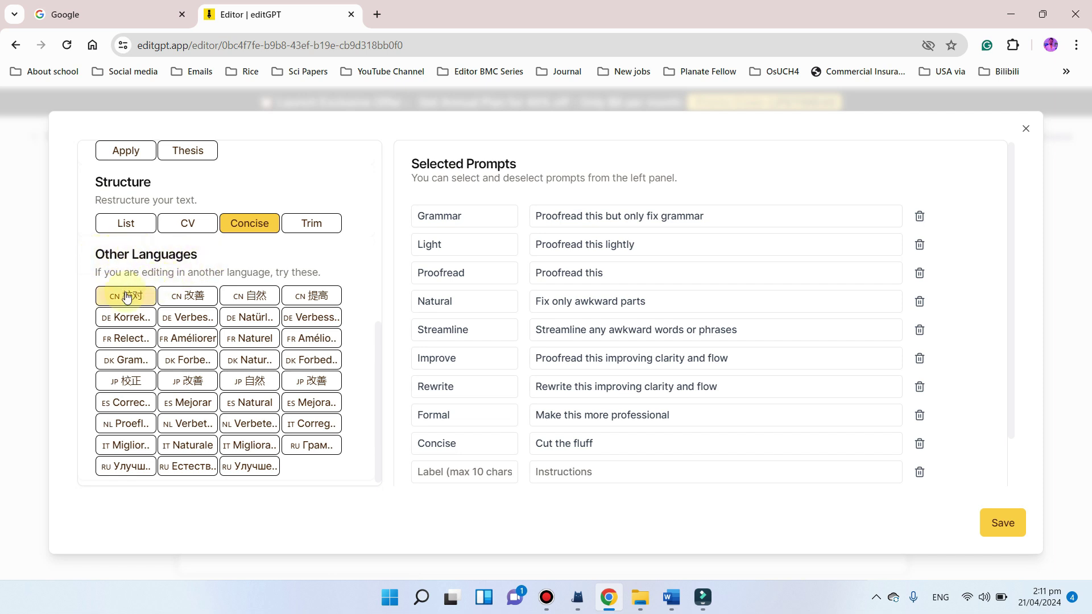
{"action": "left_click", "coordinate": [249, 317]}
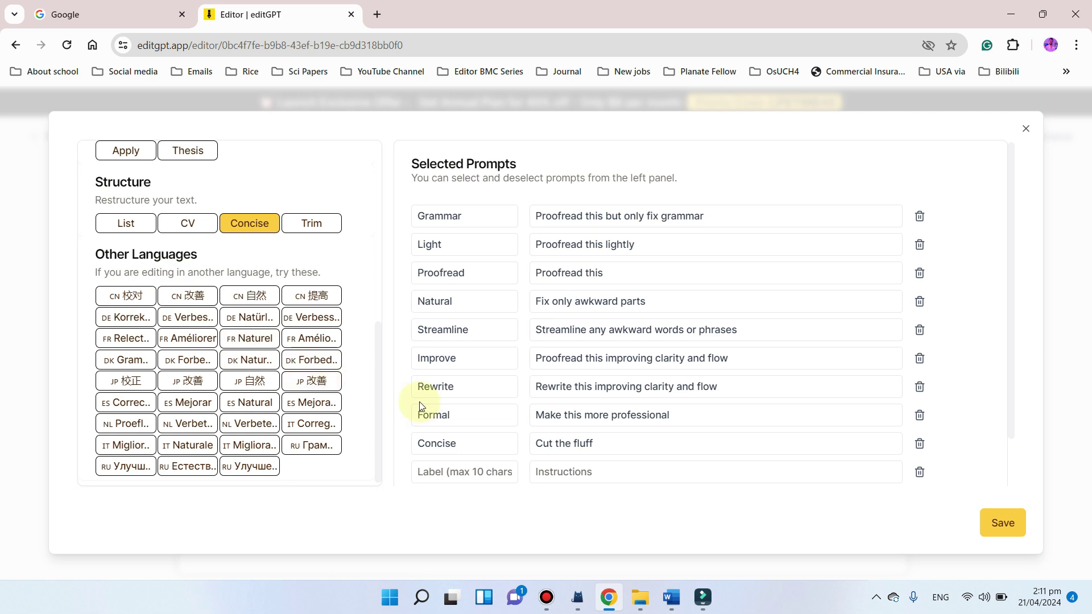
{"action": "scroll", "coordinate": [468, 415], "scroll_direction": "down", "scroll_amount": 1}
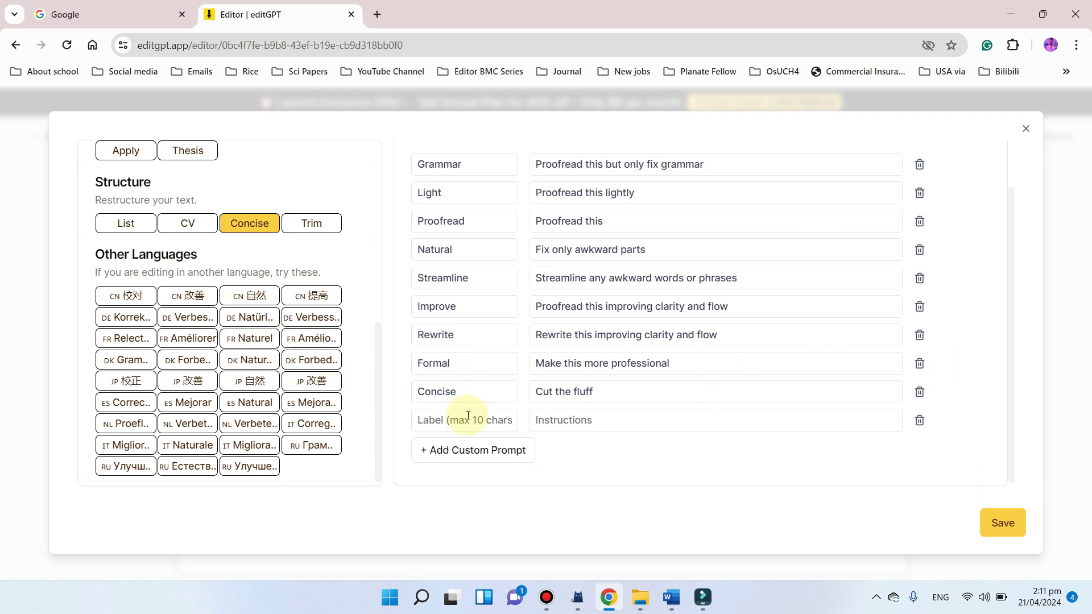
{"action": "left_click", "coordinate": [453, 456]}
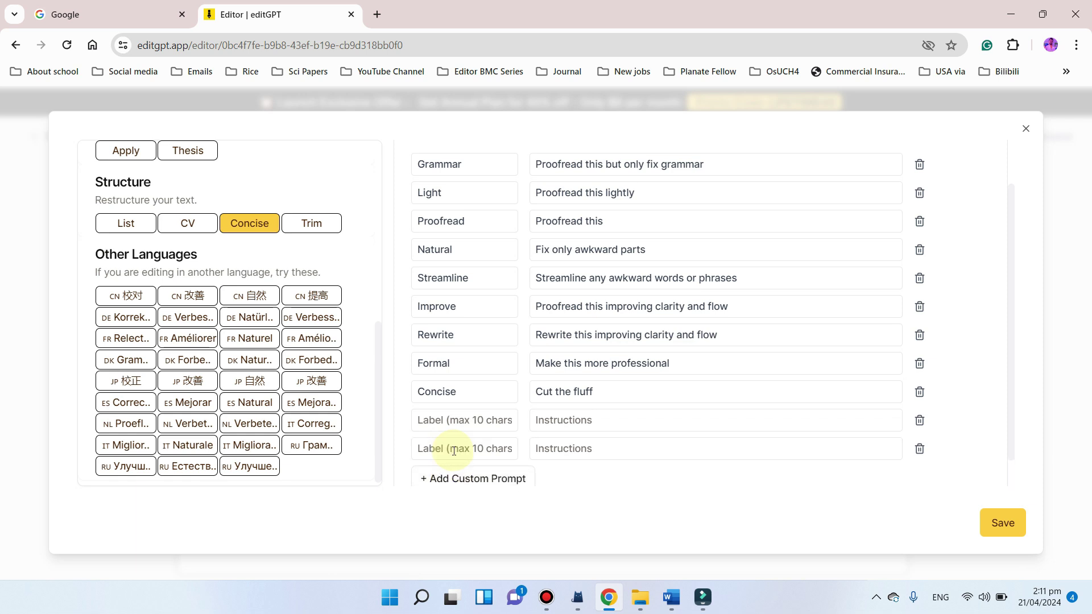
{"action": "left_click", "coordinate": [1025, 131]}
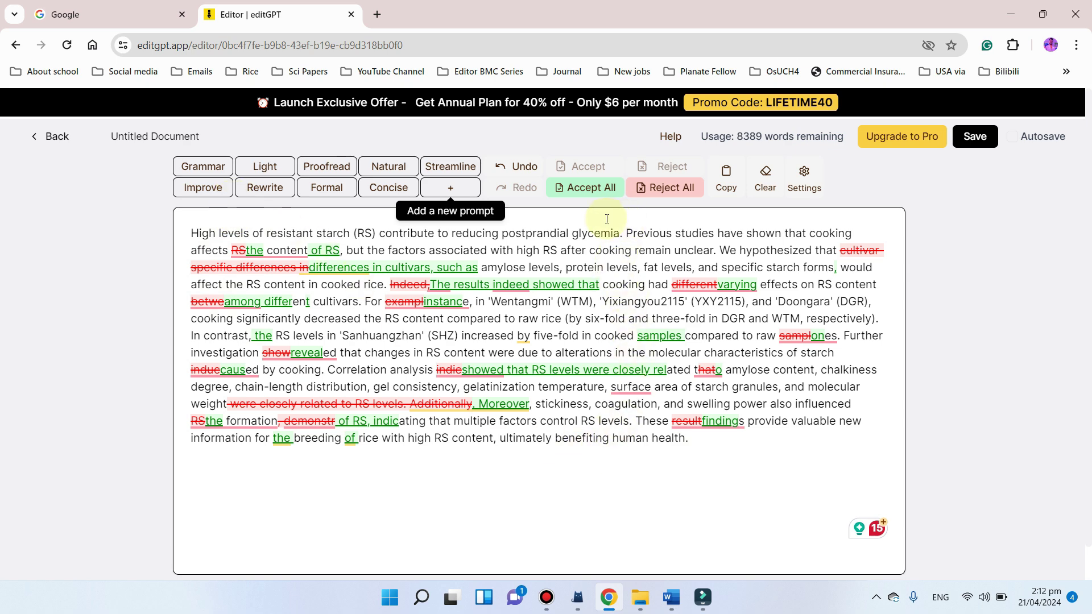
Accept all Formal edits and copy the finished abstract.
{"action": "left_click", "coordinate": [579, 188]}
{"action": "left_click_drag", "start_coordinate": [777, 426], "coordinate": [134, 233]}
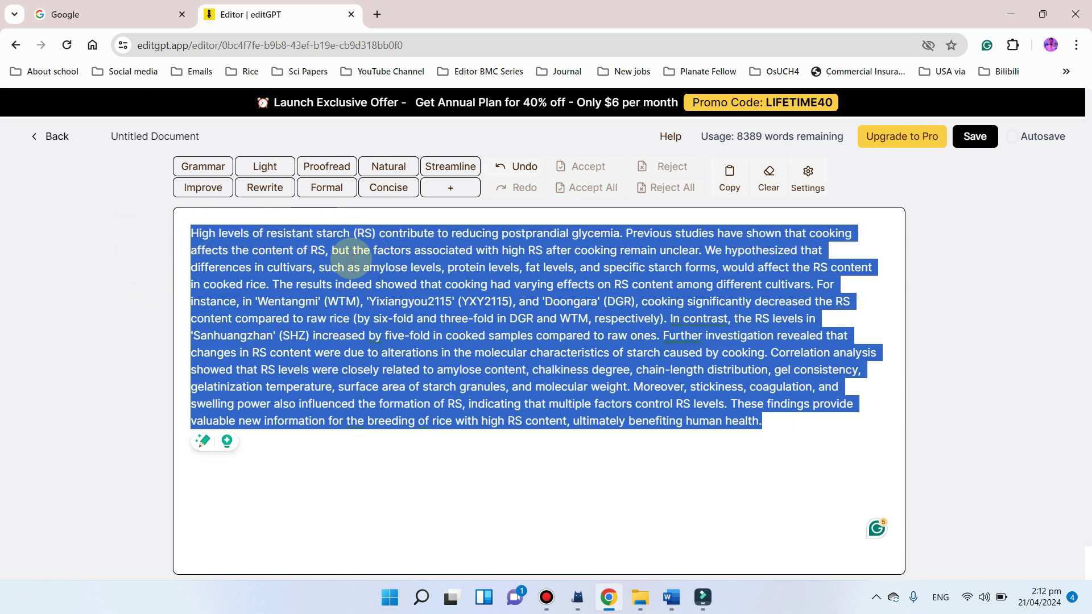
{"action": "left_click", "coordinate": [730, 176]}
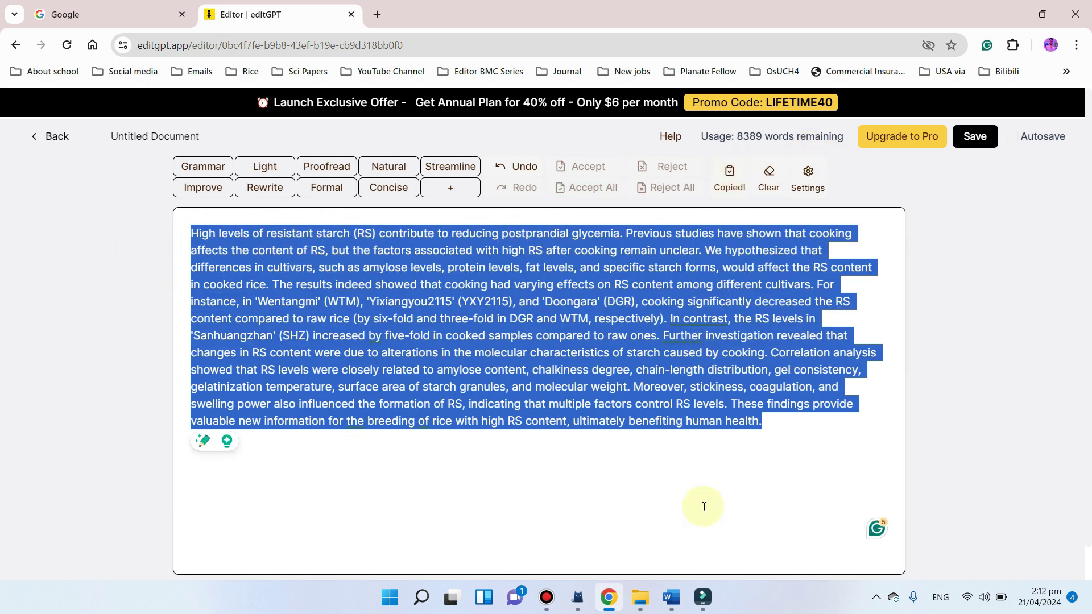
{"action": "left_click", "coordinate": [675, 585]}
Paste the polished abstract into a new blank Word document, Document1, then minimize Word.
{"action": "left_click", "coordinate": [26, 35]}
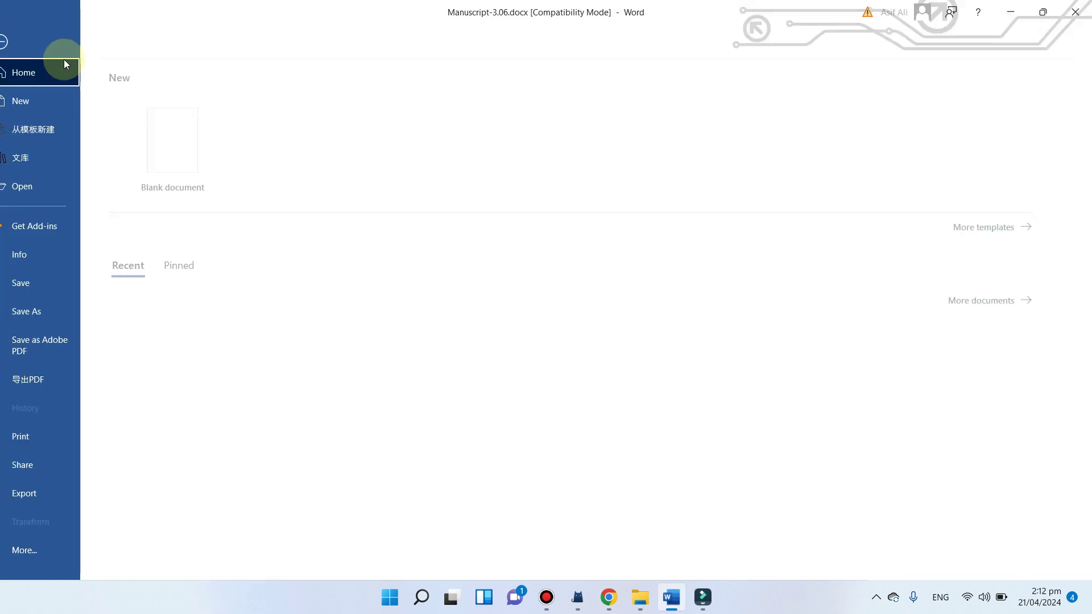
{"action": "left_click", "coordinate": [208, 149]}
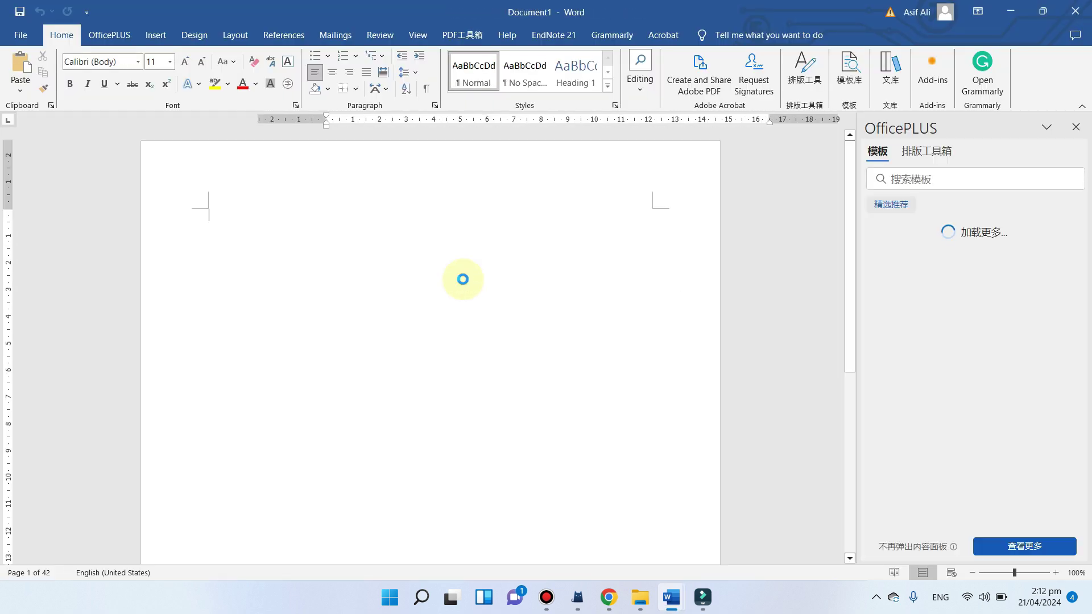
{"action": "key", "text": "ctrl+v"}
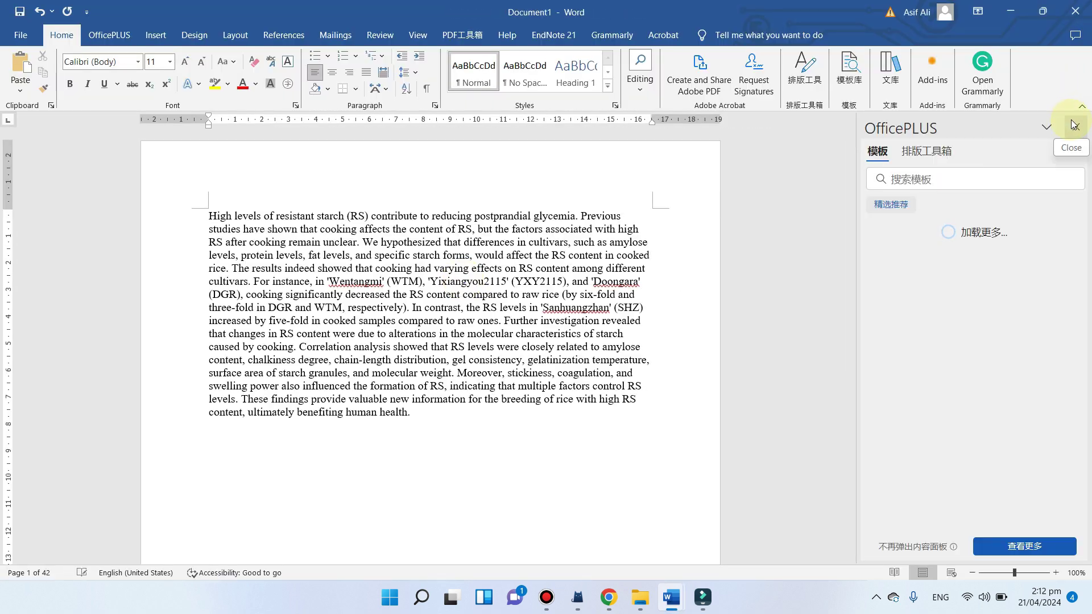
{"action": "left_click", "coordinate": [1076, 126]}
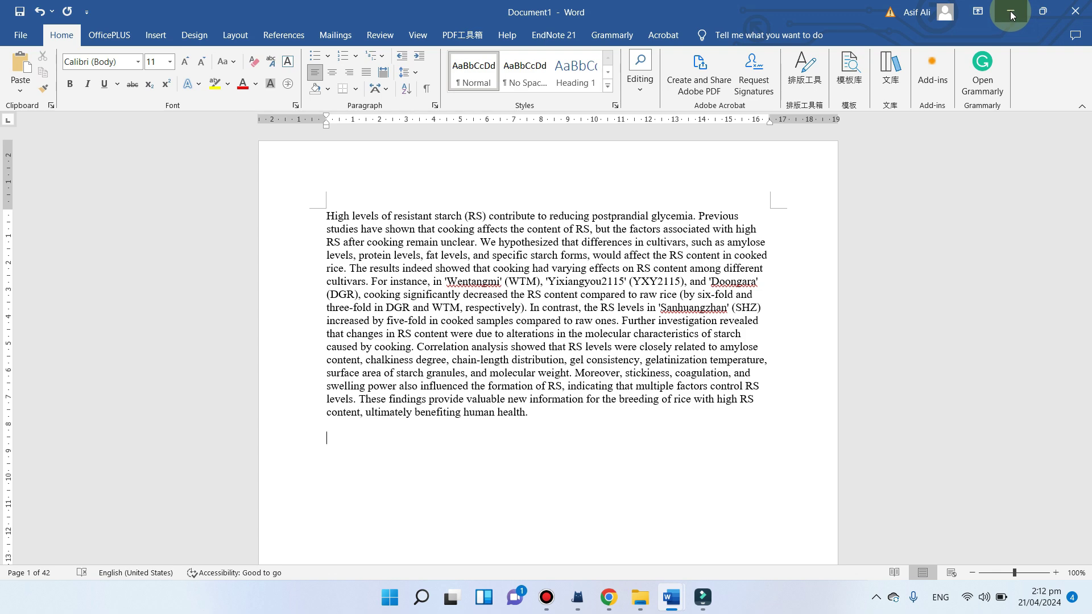
{"action": "left_click", "coordinate": [1021, 14]}
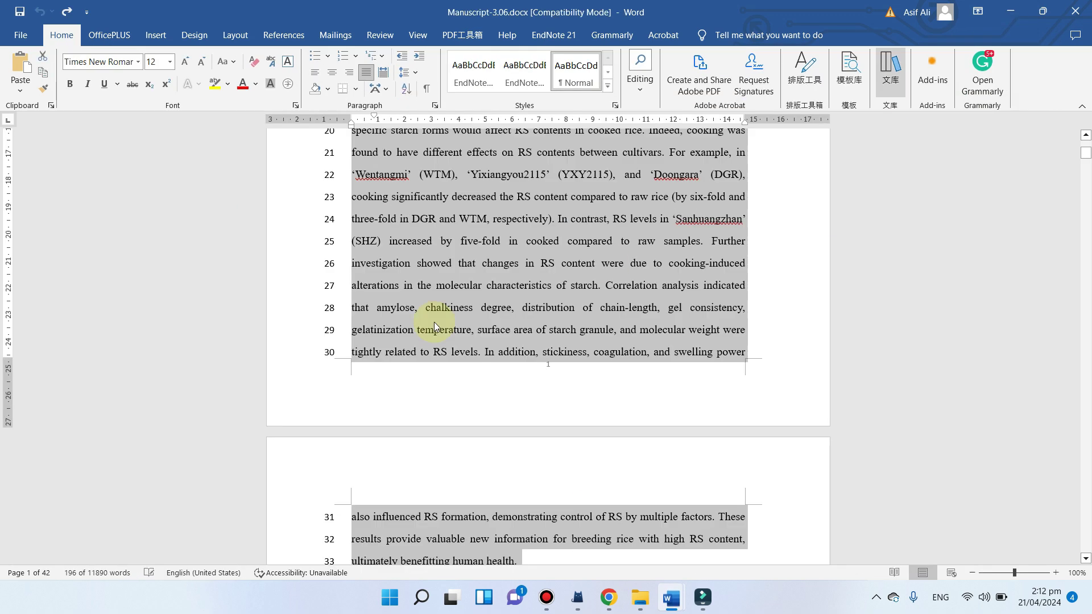
{"action": "left_click", "coordinate": [1019, 13]}
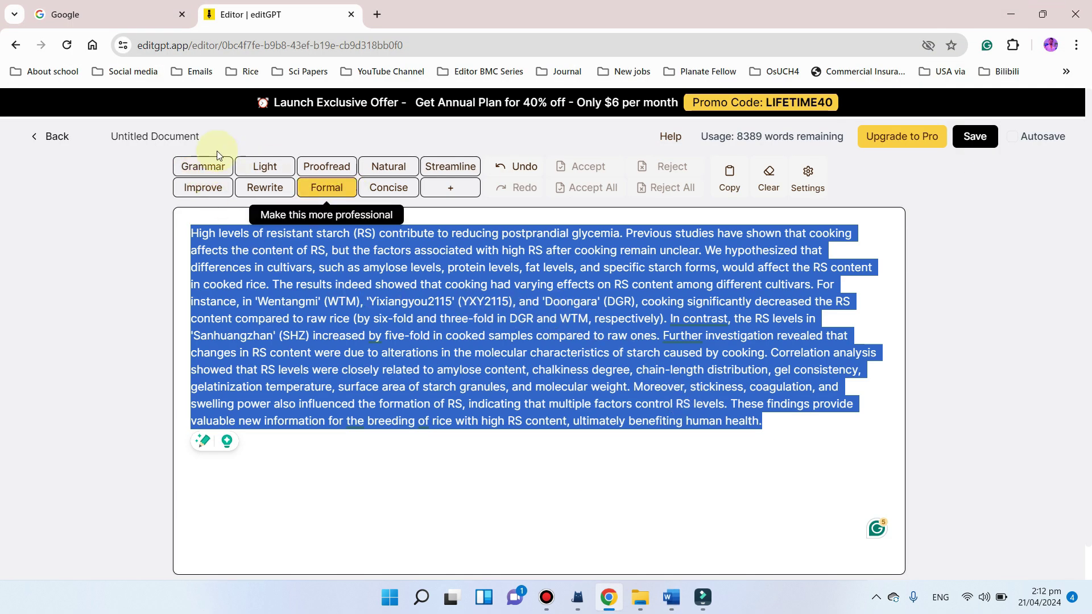